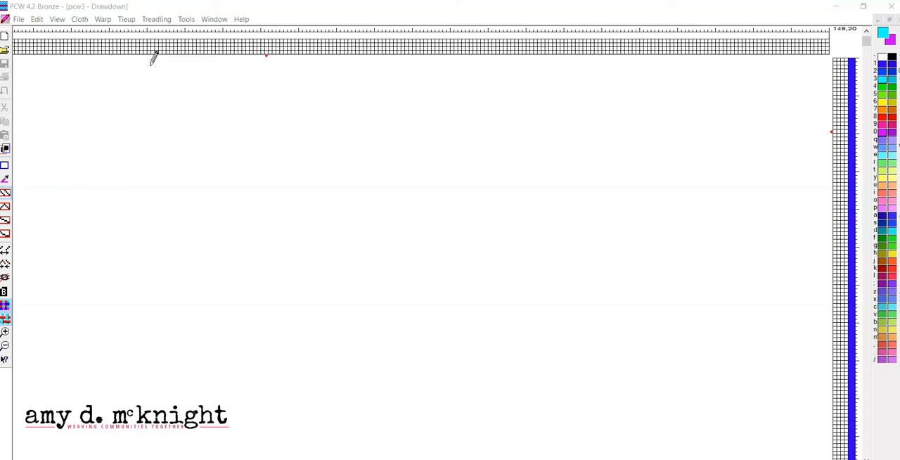
Step: Enlarge the draft grid by zooming in five levels
click(151, 52)
click(59, 19)
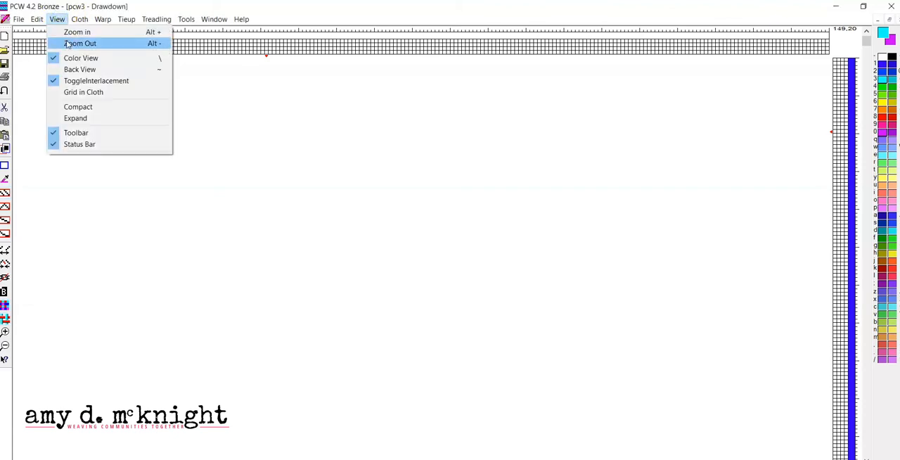
click(66, 33)
click(58, 20)
click(63, 32)
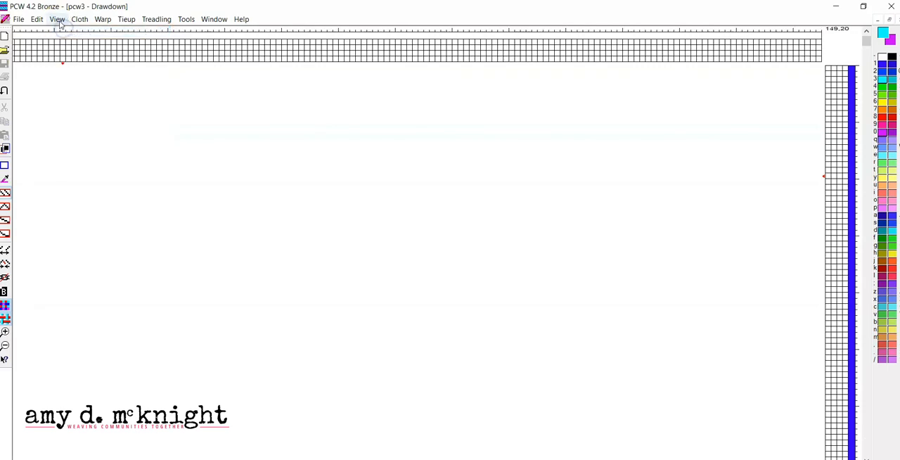
click(57, 19)
click(63, 31)
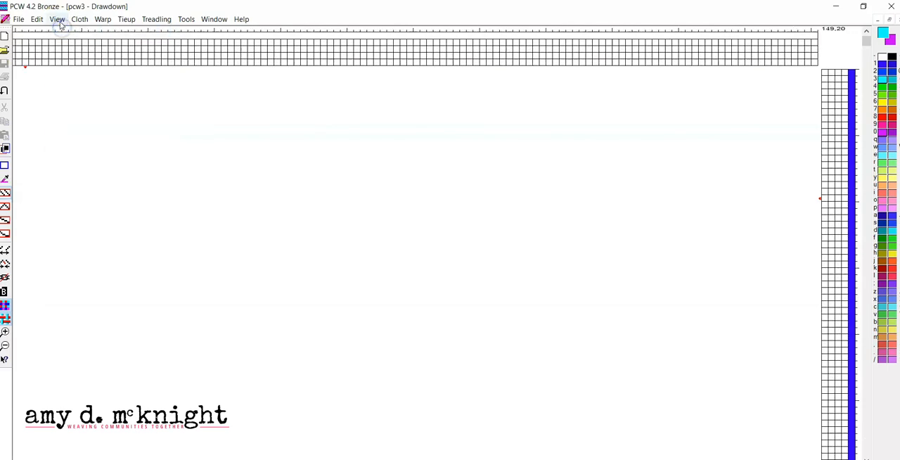
click(58, 19)
click(63, 31)
click(59, 20)
click(65, 30)
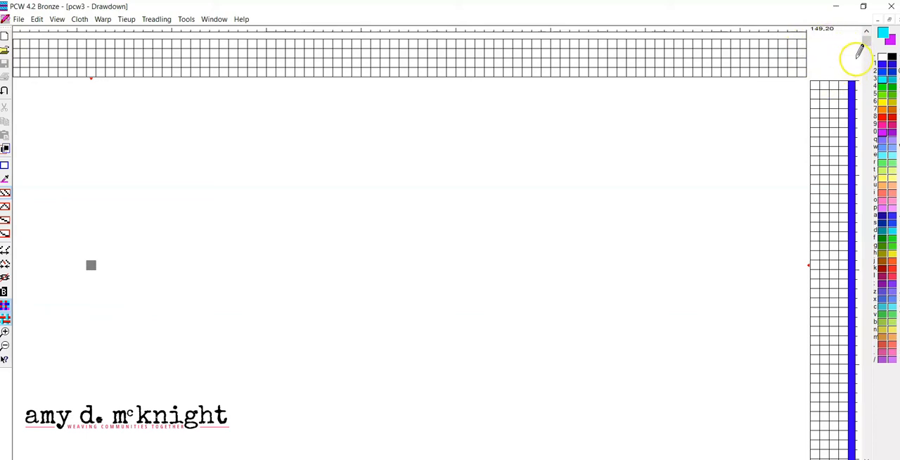
Step: Switch the draft to tie-up mode and back to liftplan mode
click(127, 19)
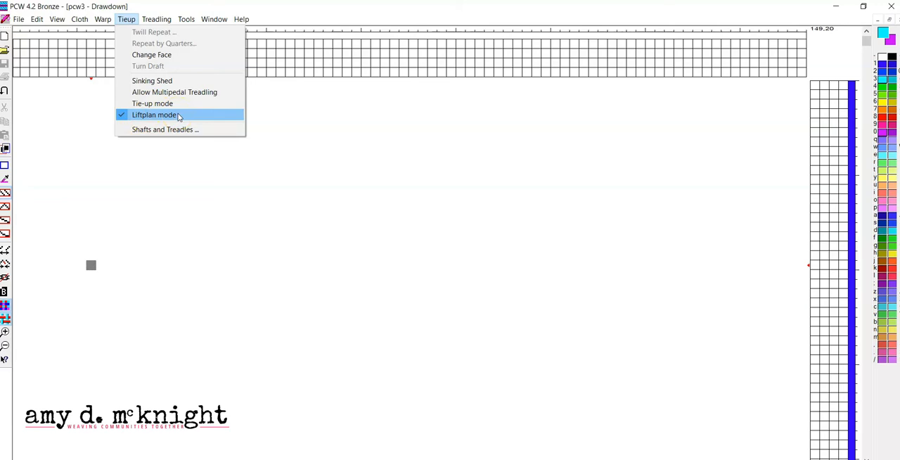
click(162, 103)
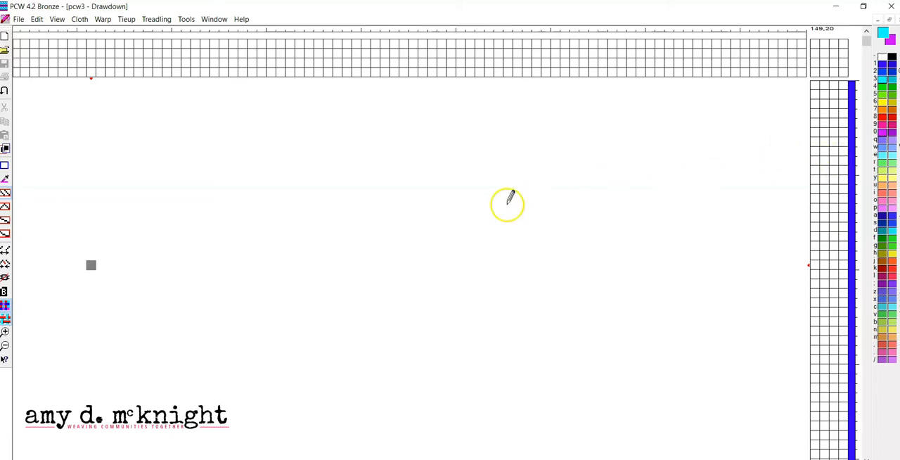
click(128, 19)
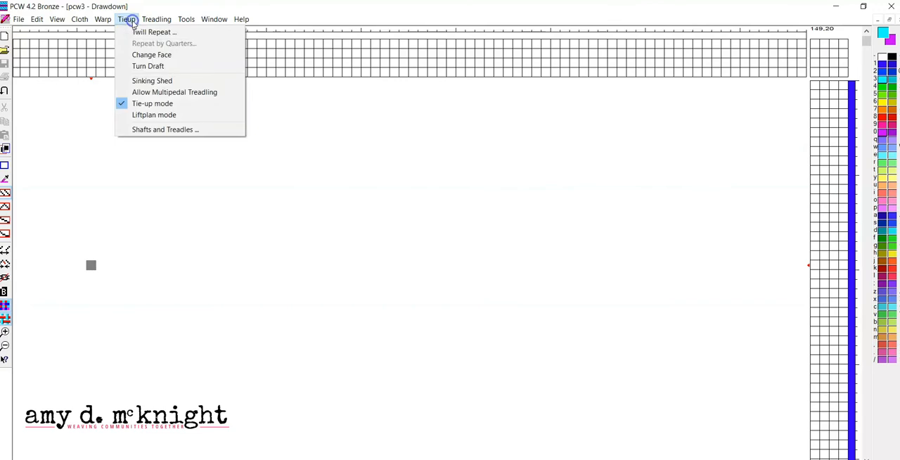
click(135, 117)
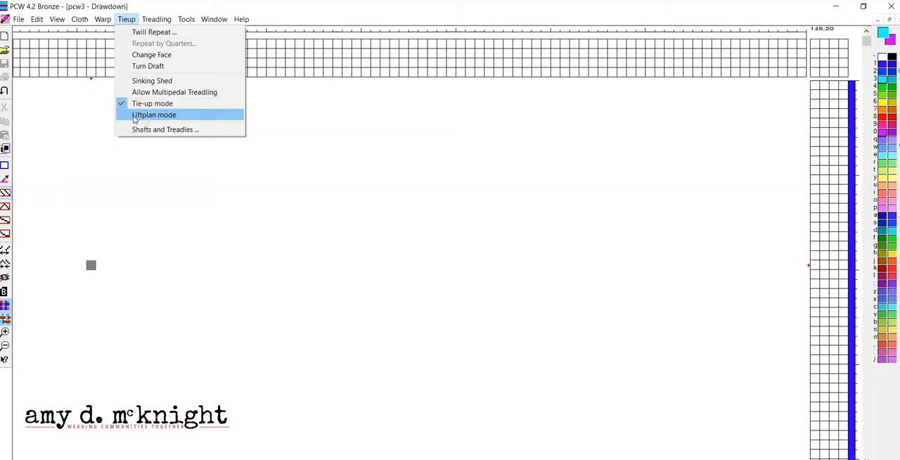
click(134, 116)
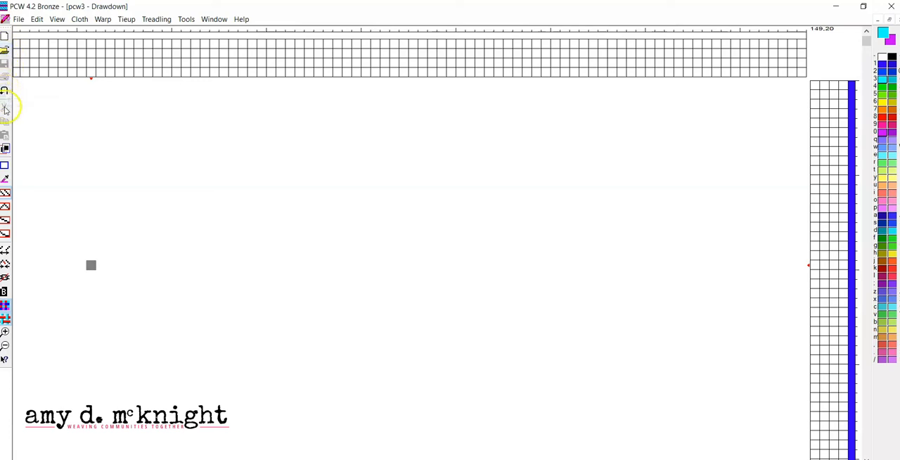
click(6, 167)
click(6, 194)
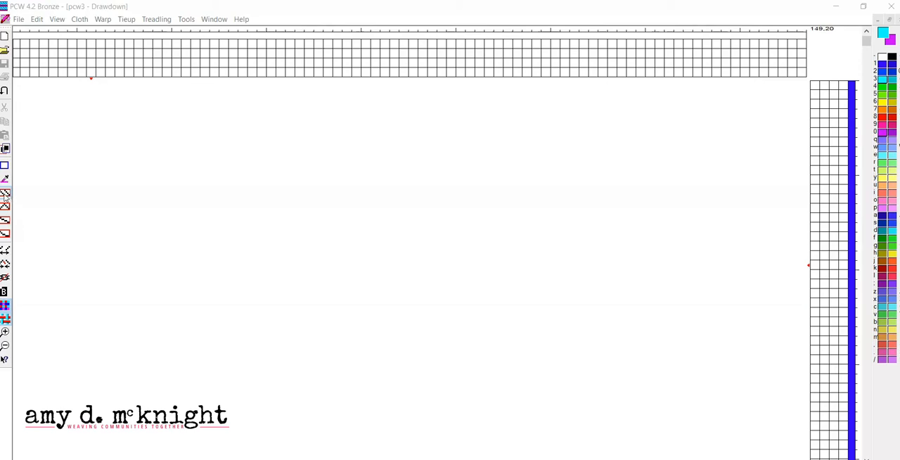
click(4, 194)
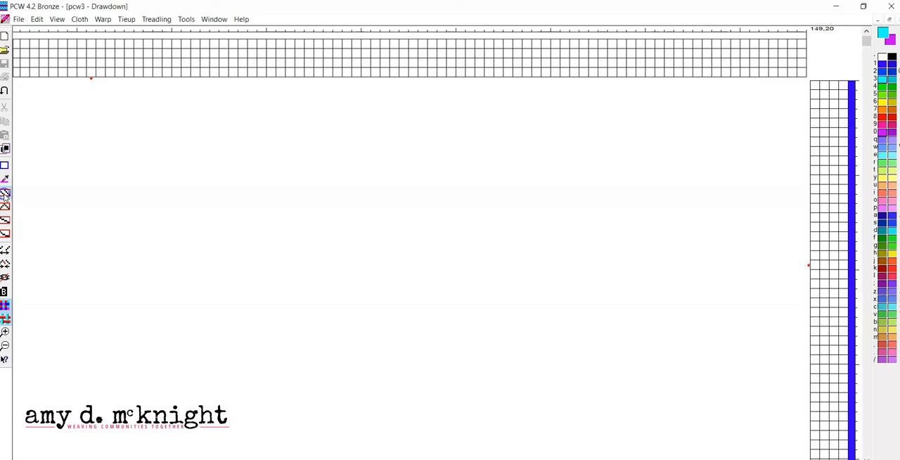
Step: Thread the first twelve warp ends cell by cell with the freehand draw tool, repeating shafts 1-2-3-4 three times from the right edge
click(802, 72)
click(4, 235)
click(802, 72)
click(792, 64)
click(782, 54)
click(772, 44)
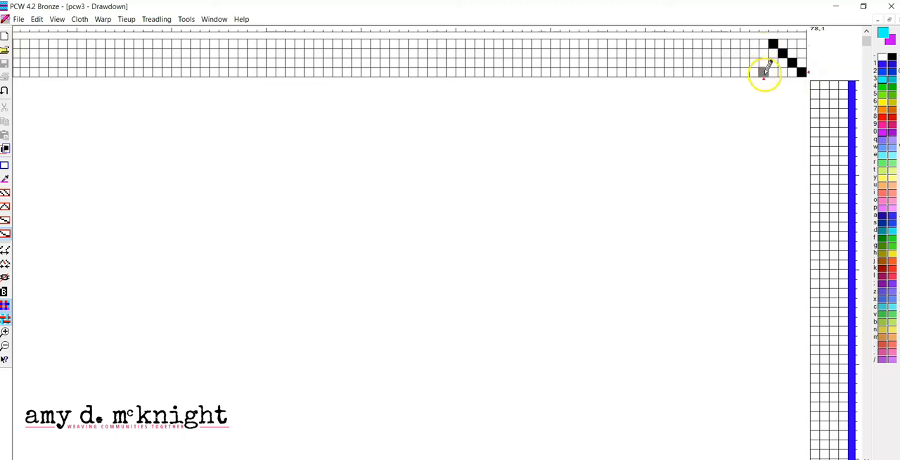
click(763, 72)
click(754, 63)
click(744, 54)
click(735, 44)
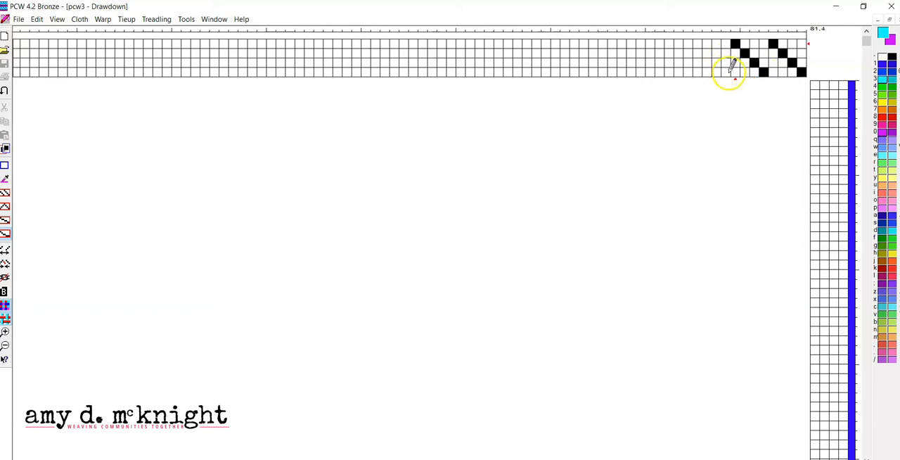
click(726, 72)
click(716, 62)
click(707, 54)
click(698, 44)
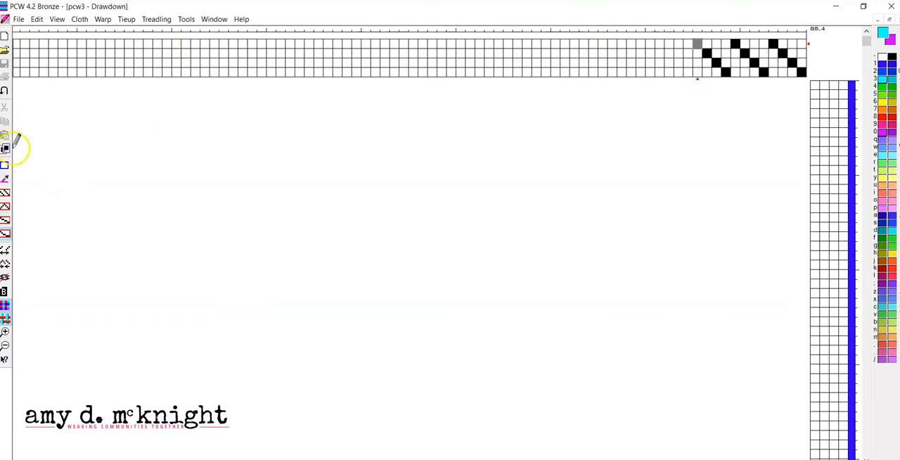
Step: Extend the threading with Straight draw, repeating shafts 1-2-3-4 through warp end 32
click(6, 198)
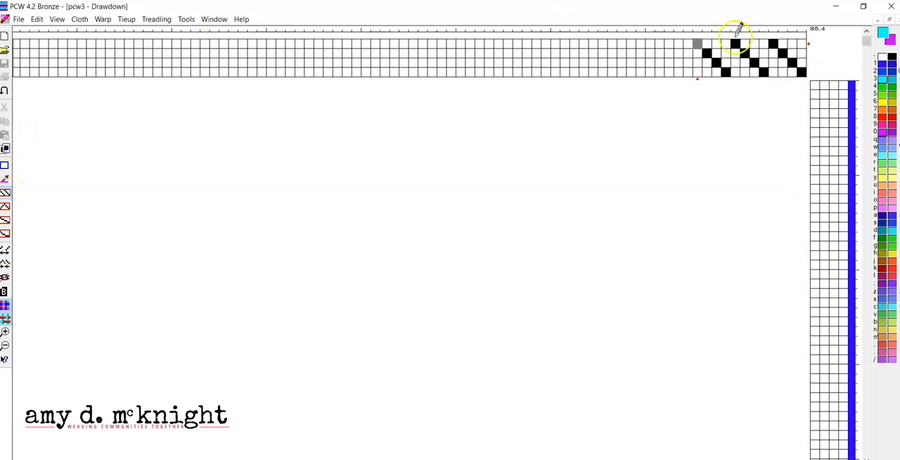
click(689, 73)
drag(689, 73, 678, 60)
drag(636, 68, 509, 42)
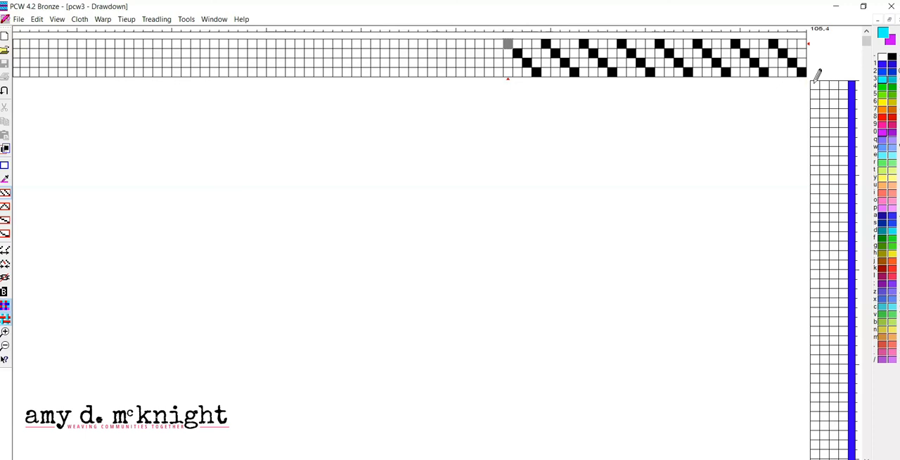
Step: Fill liftplan picks 1 to 8 cell by cell with the freehand draw tool, lifting shafts 1-2-3-4 in order twice
click(5, 235)
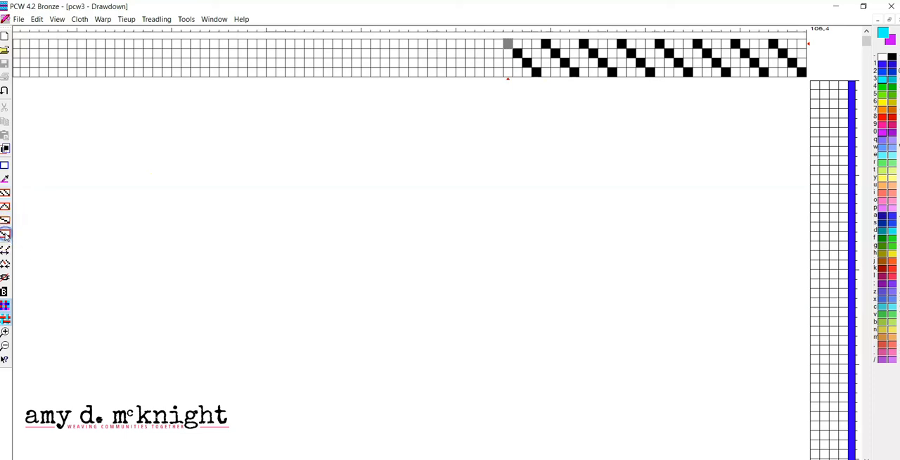
click(815, 85)
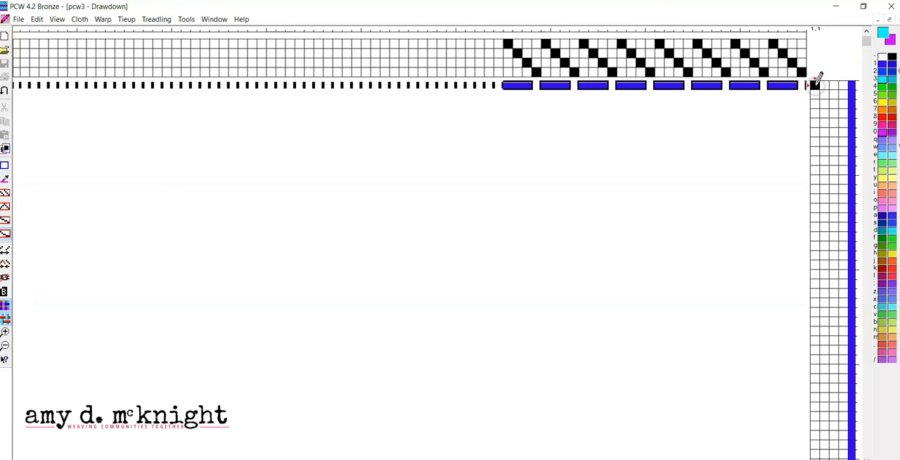
click(825, 94)
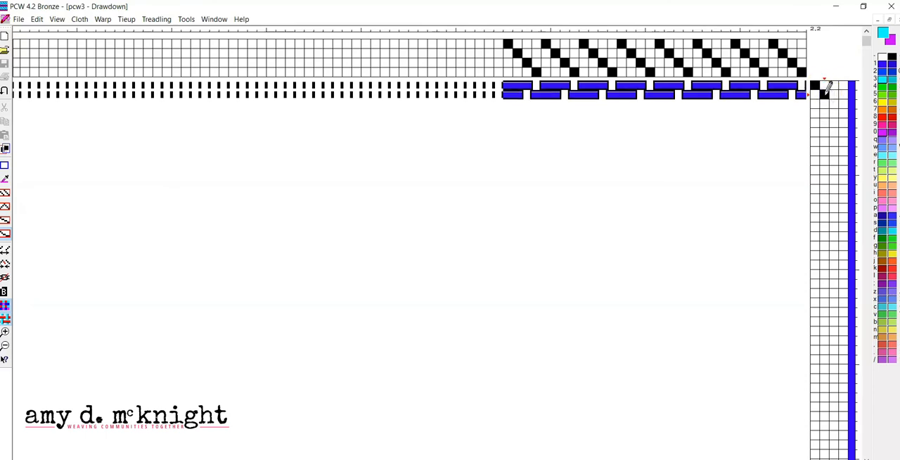
click(834, 103)
click(843, 112)
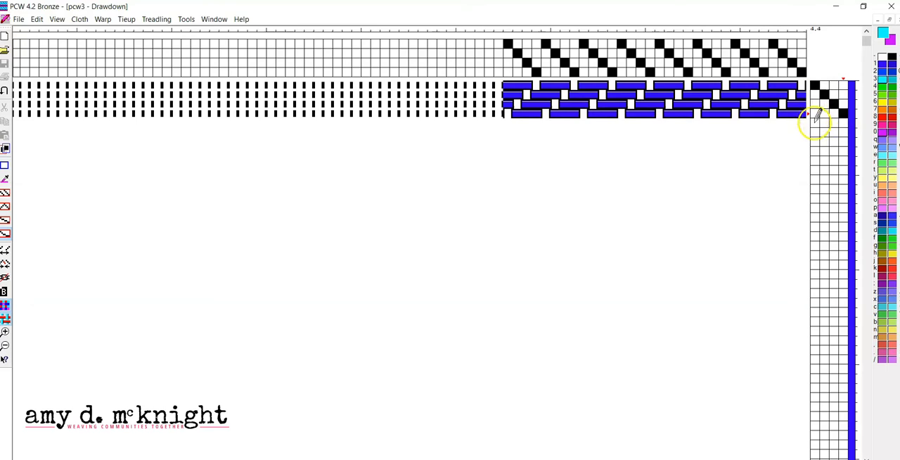
click(815, 123)
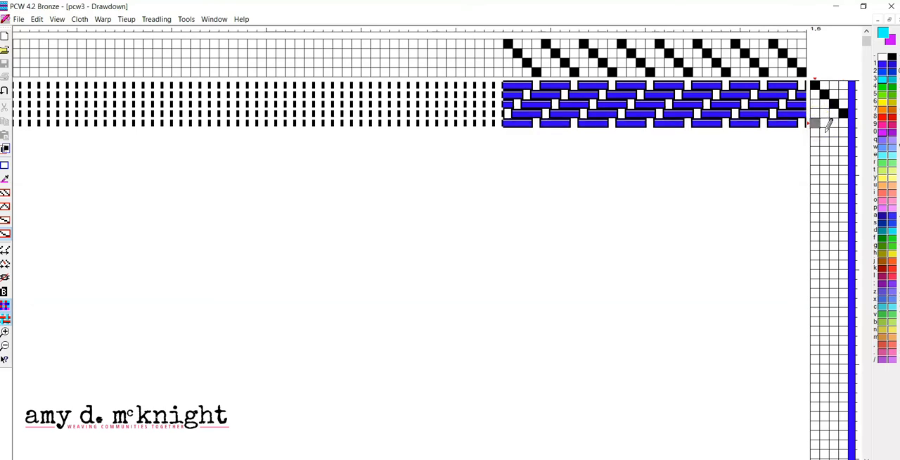
click(824, 133)
click(834, 142)
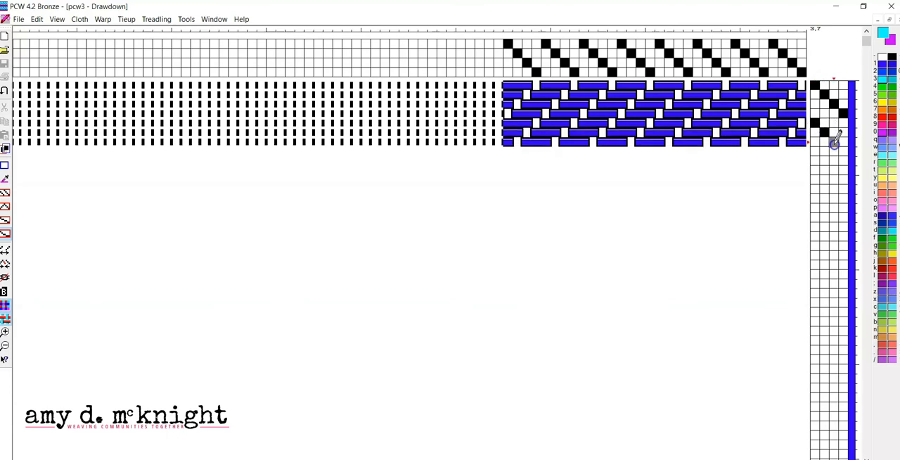
click(843, 150)
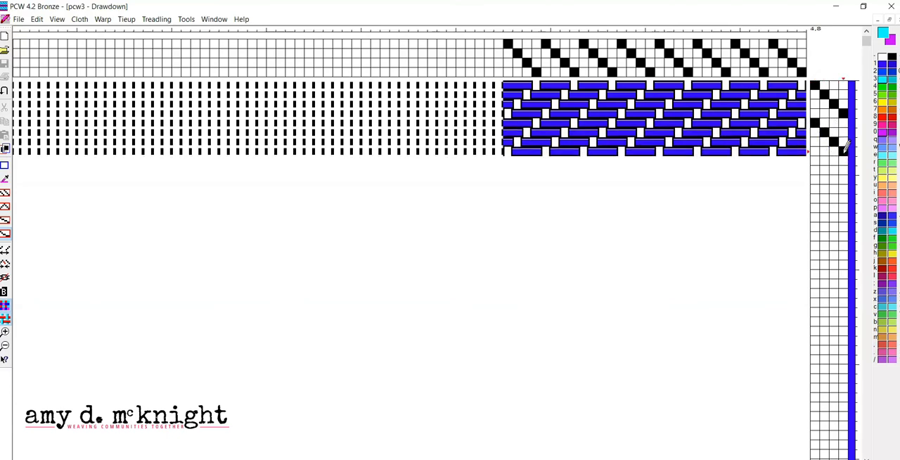
click(816, 84)
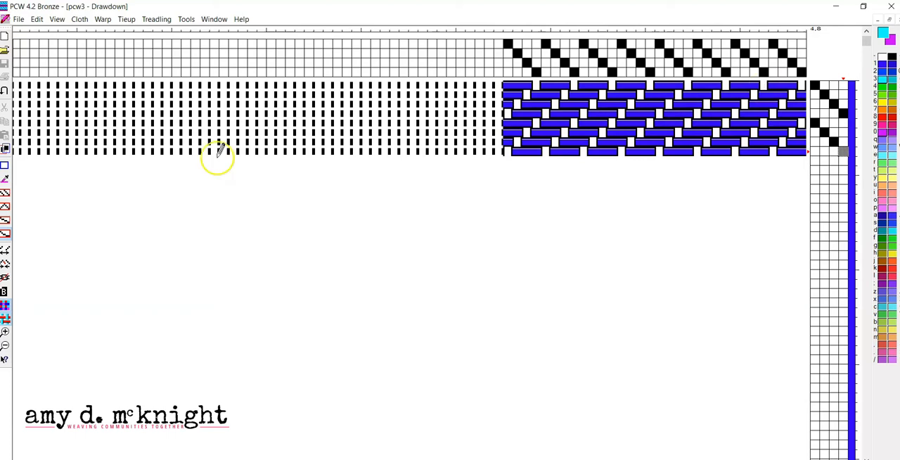
Step: Extend the liftplan with Straight draw, repeating shafts 1-2-3-4 from pick 9 through pick 16
click(7, 195)
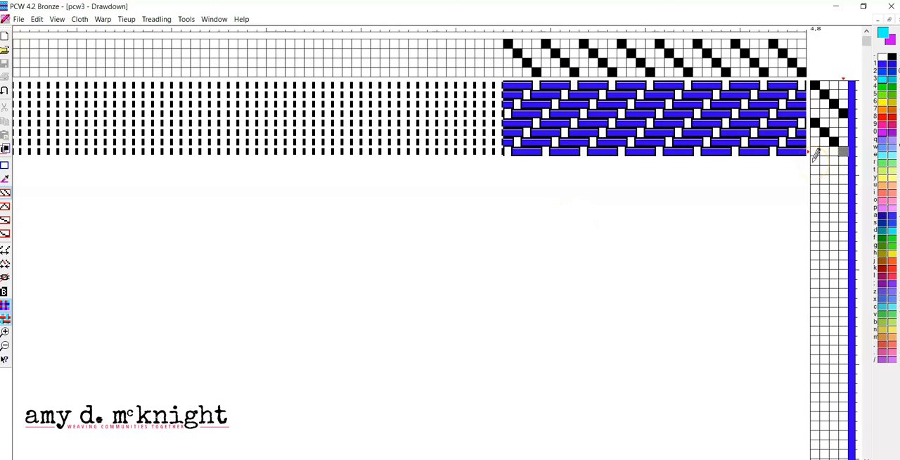
drag(813, 162, 847, 222)
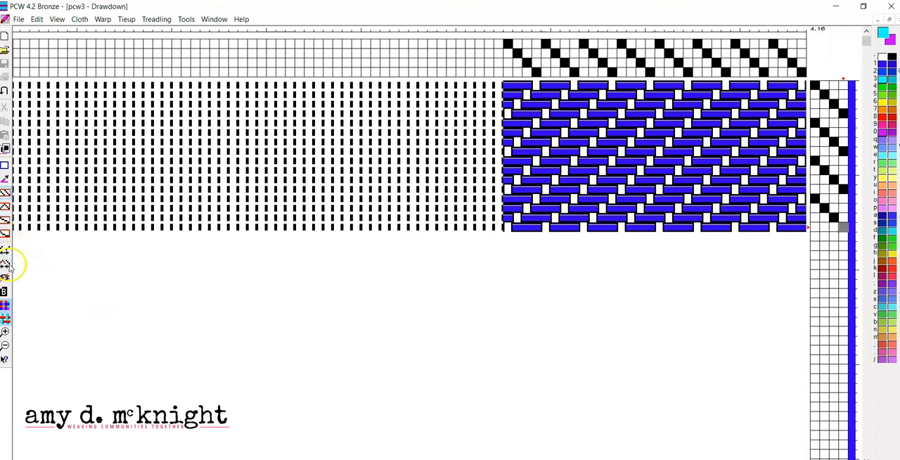
click(5, 198)
Step: Look through the "How do I...?" topics in the help index, then close the help
click(240, 20)
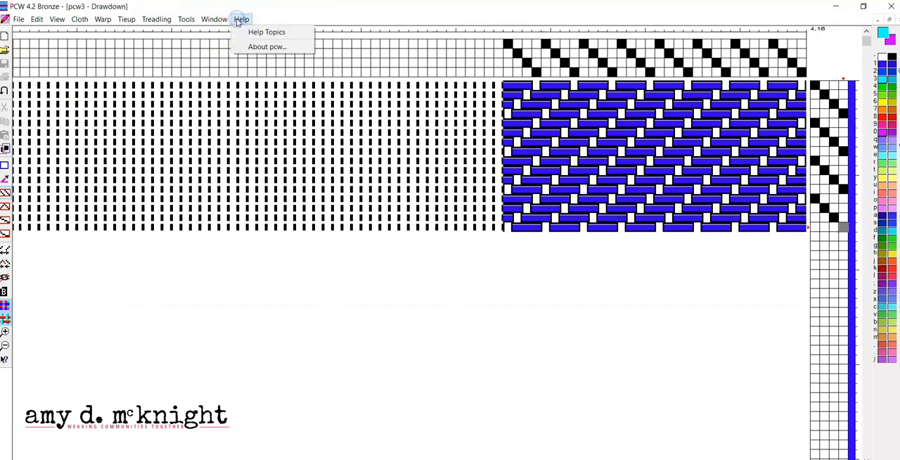
click(244, 32)
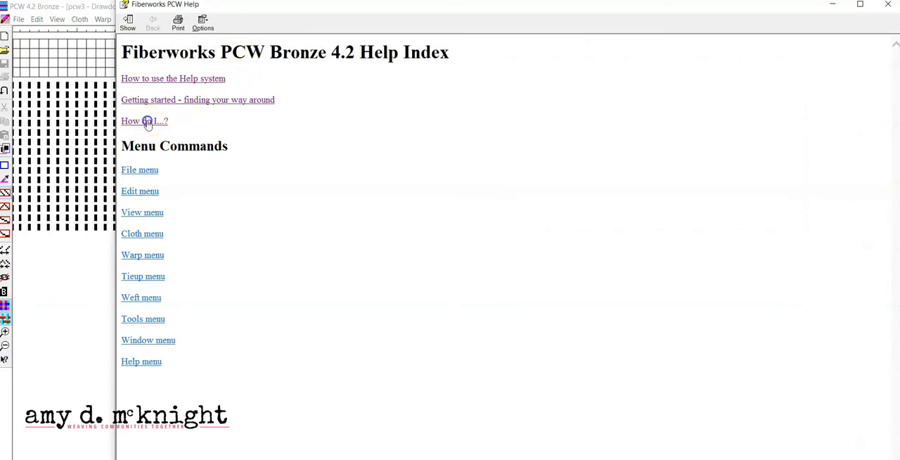
click(146, 121)
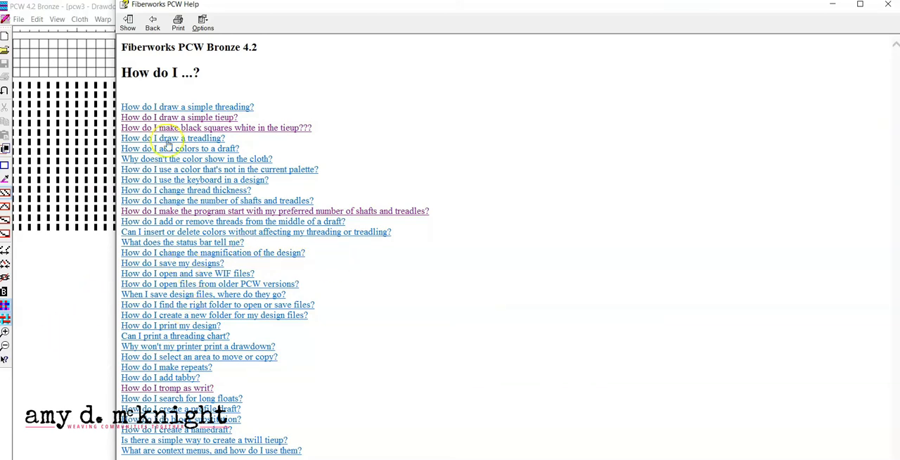
click(888, 7)
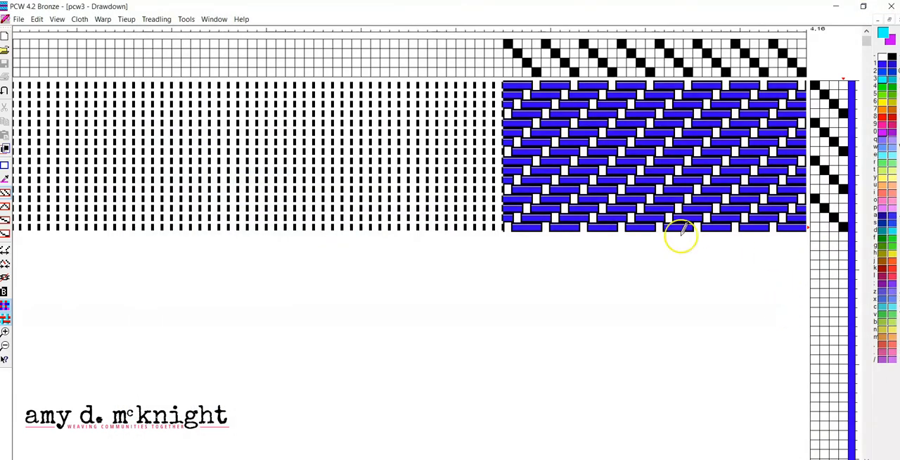
Step: Draw multi-shaft lifts freehand in the liftplan, raising shafts 1 and 4 on pick 17 and shafts 3 and 4 on pick 18
click(5, 235)
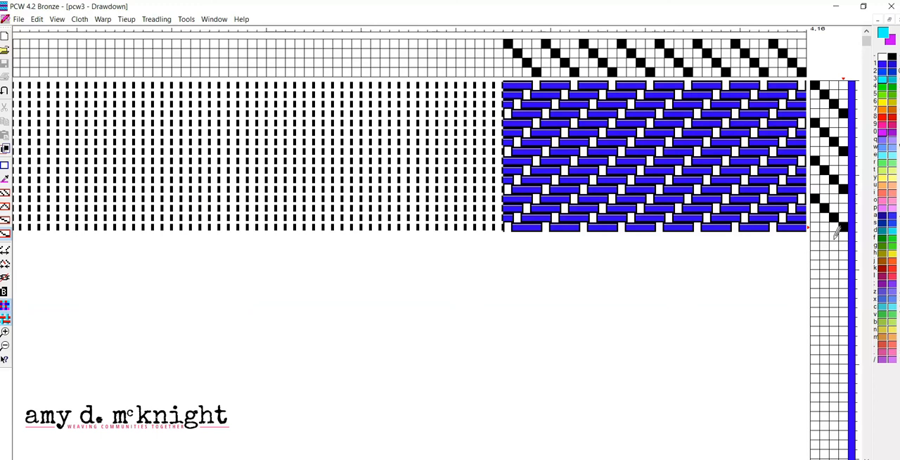
click(817, 238)
click(816, 238)
click(843, 238)
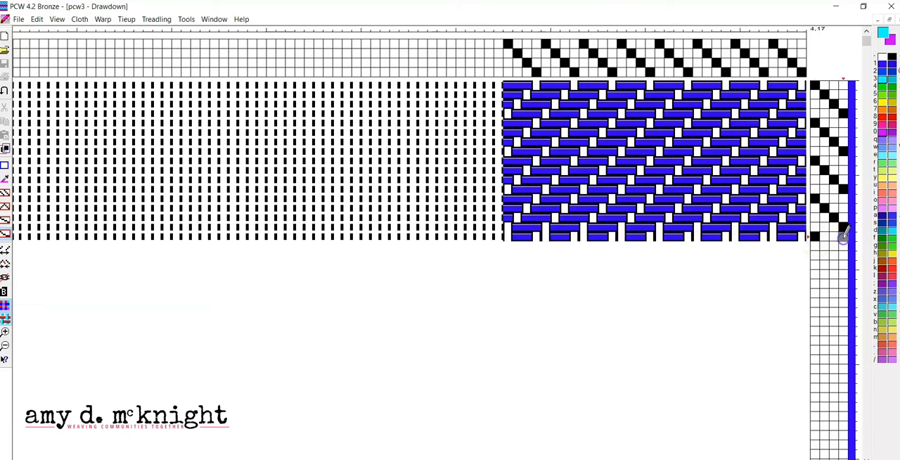
click(838, 245)
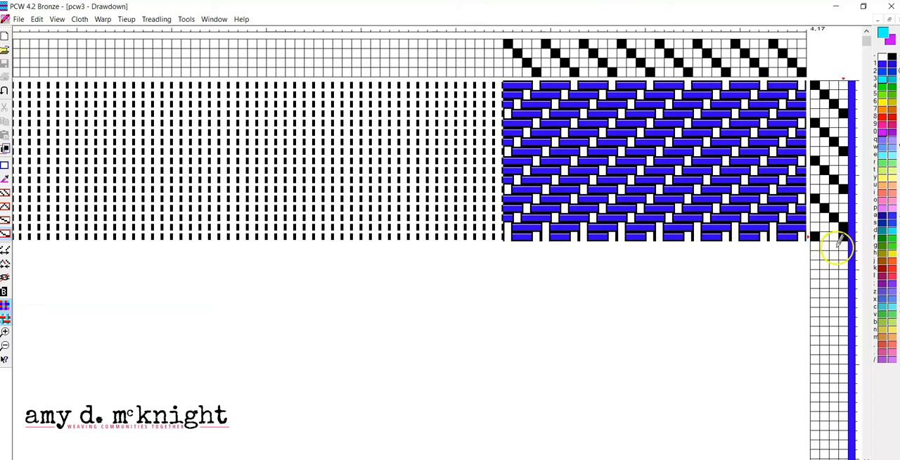
click(836, 246)
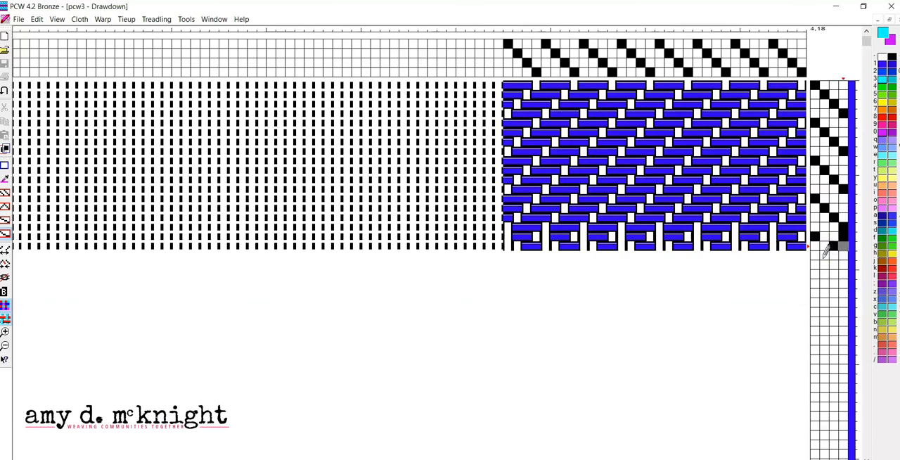
Step: Raise shafts 2 and 3 on pick 19, 1 and 2 on pick 20, 1 and 4 on pick 21, and 3 and 4 on pick 22
click(824, 256)
click(834, 257)
click(816, 265)
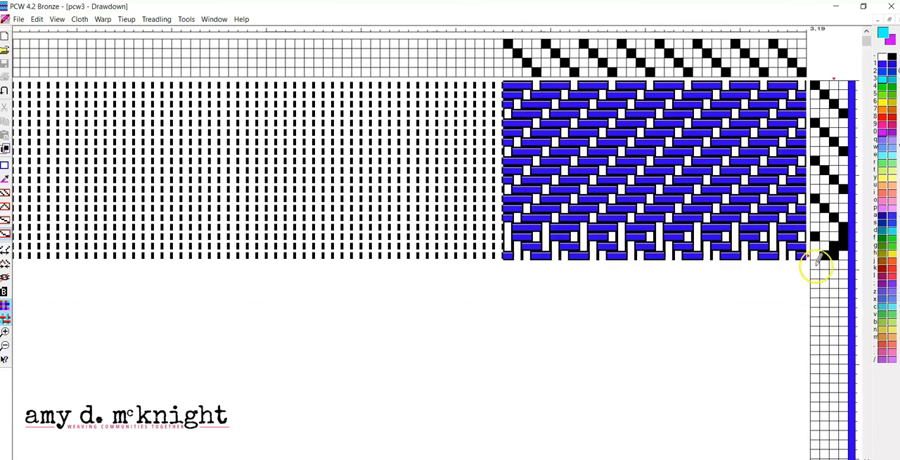
click(814, 266)
click(824, 266)
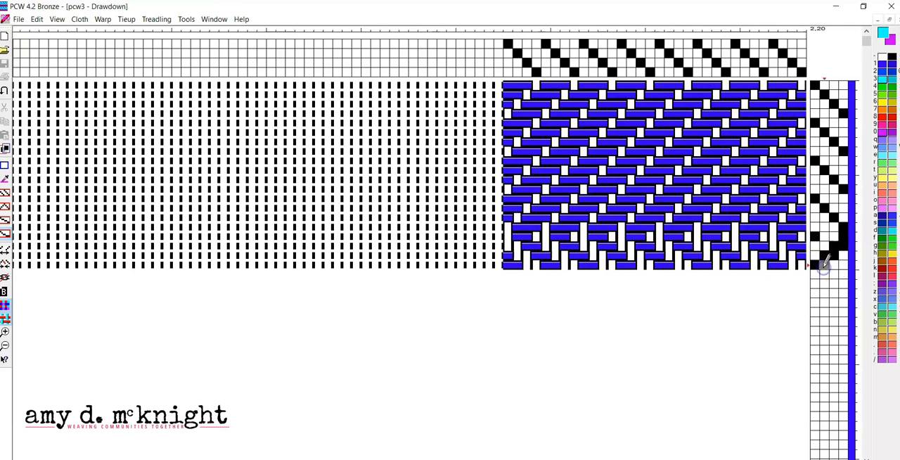
click(814, 274)
click(844, 273)
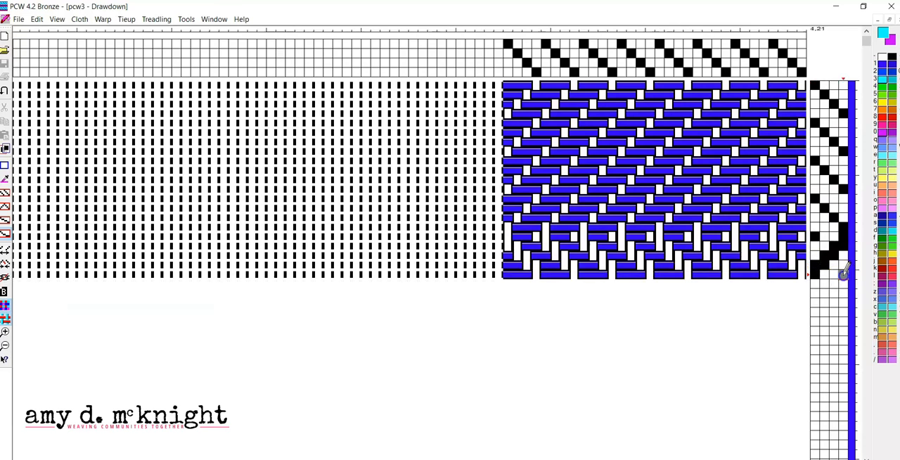
click(833, 283)
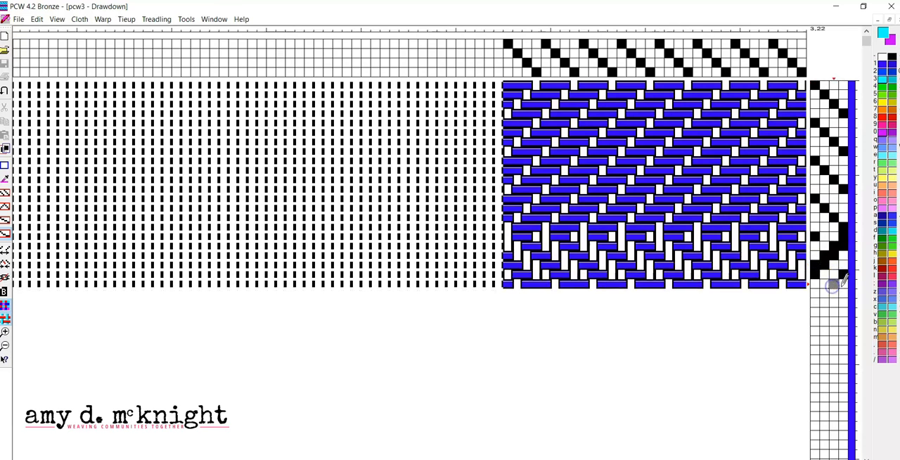
Step: Finish the two-shaft twill lifts freehand, raising shafts 2 and 3 on pick 23 and shafts 1 and 2 on pick 24
click(824, 293)
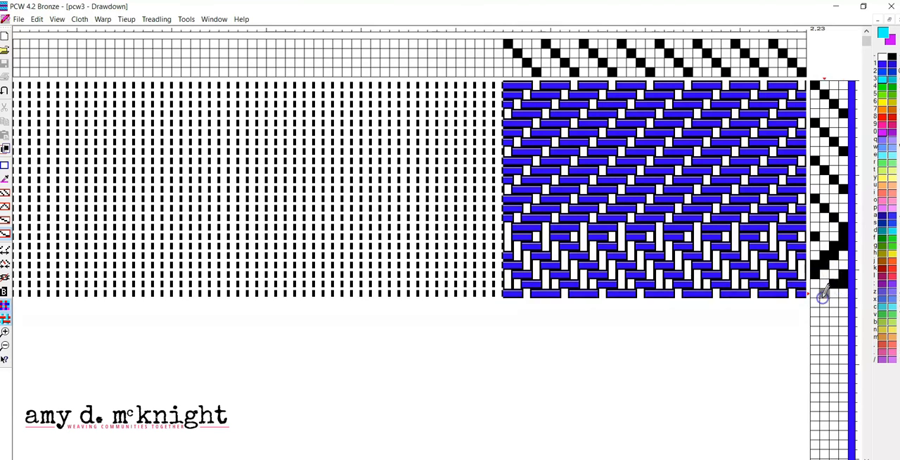
click(834, 300)
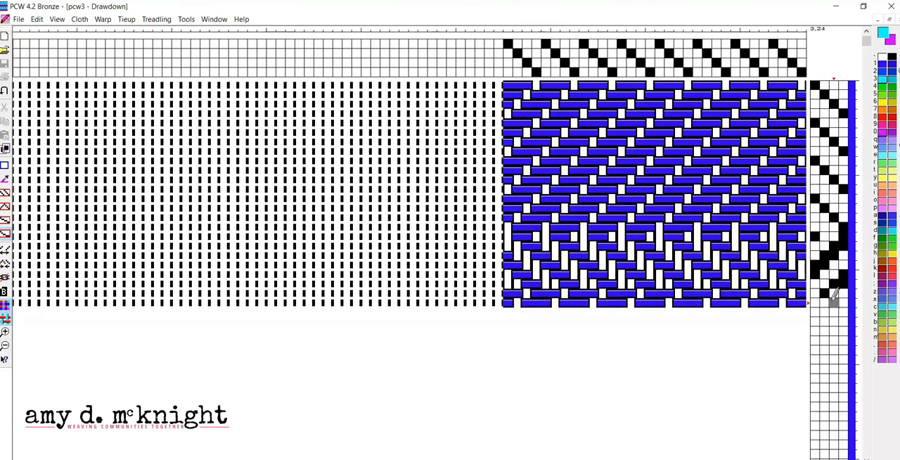
click(5, 94)
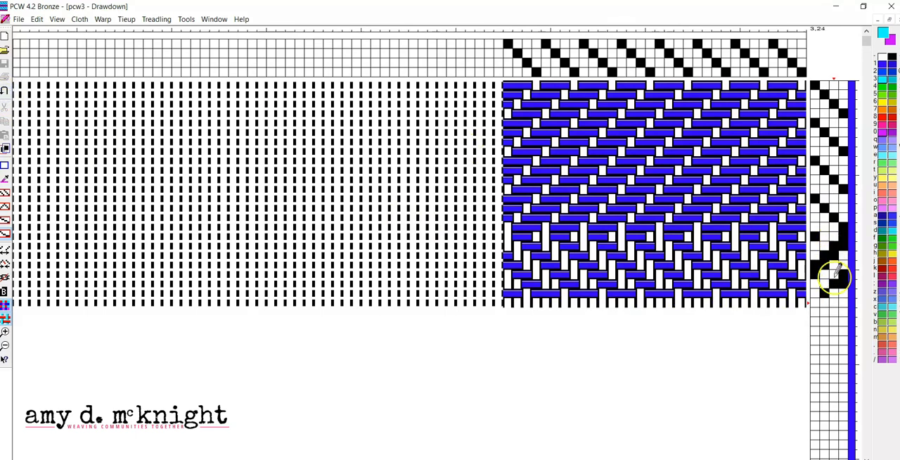
click(835, 298)
click(814, 299)
click(823, 294)
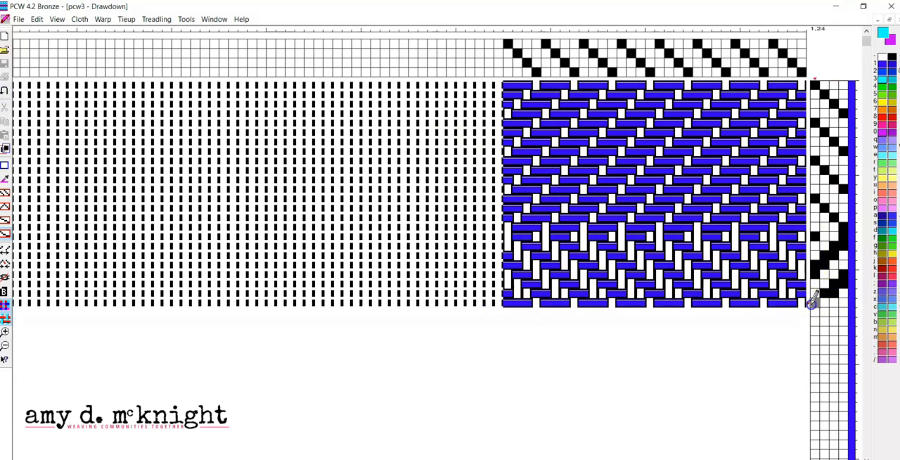
click(825, 302)
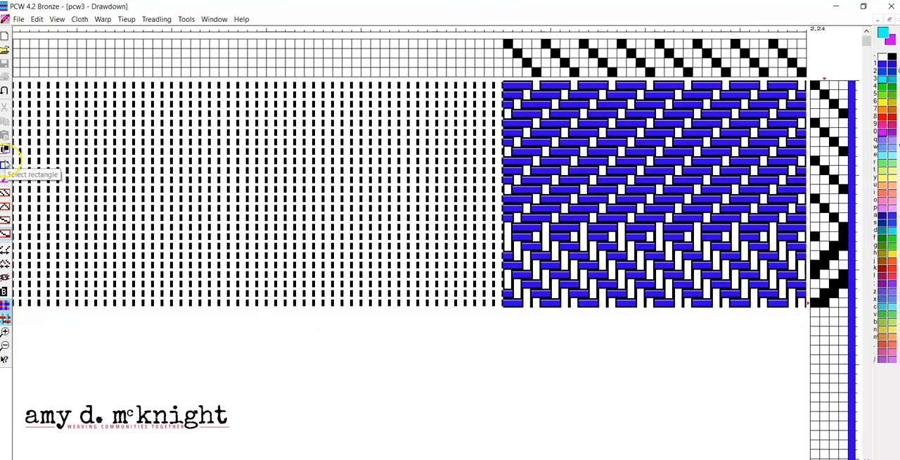
Step: Copy the liftplan block covering picks 17 to 24 across all four shafts and paste it starting at shaft 1, pick 25
click(6, 164)
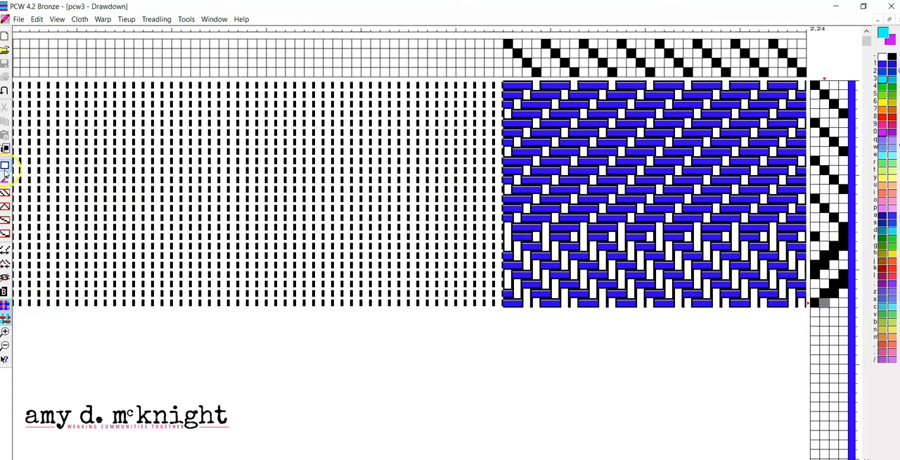
click(814, 236)
drag(813, 236, 846, 305)
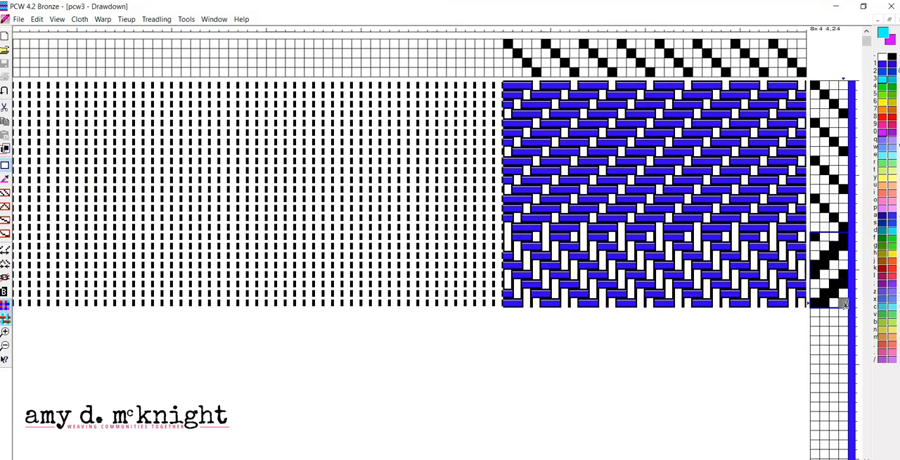
click(845, 305)
click(818, 316)
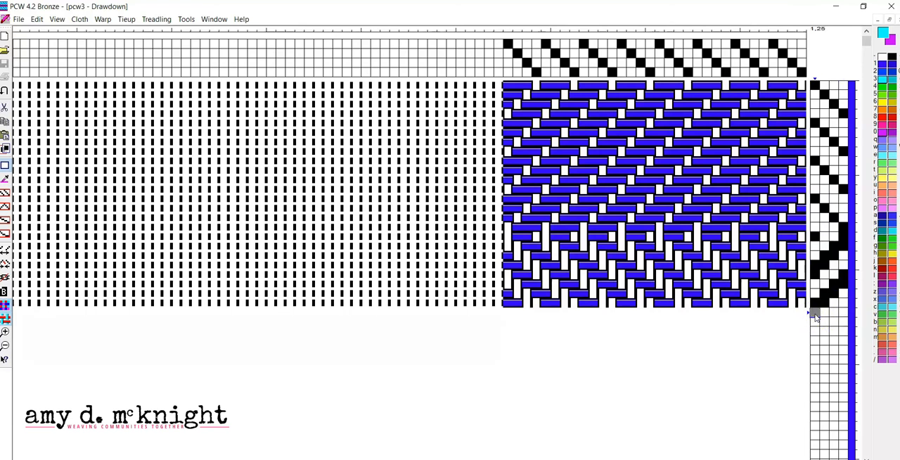
key(ctrl+v)
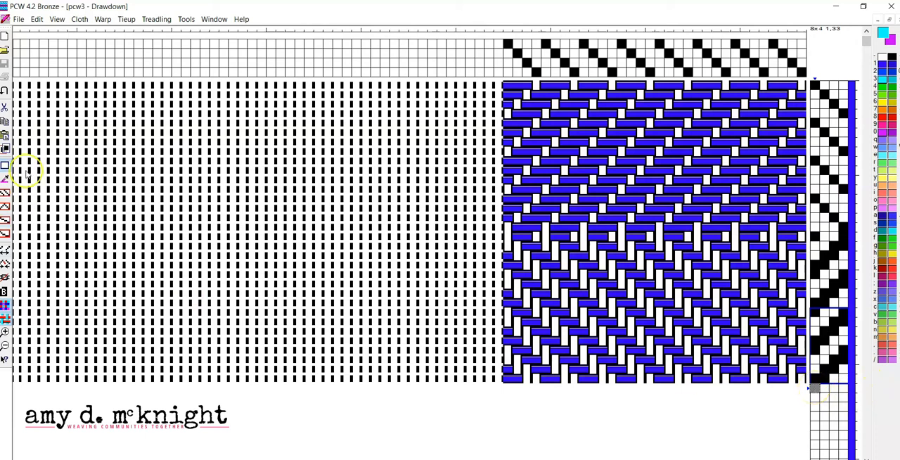
Step: Draw three-shaft lifts freehand in the liftplan, raising shafts 1, 2 and 3 on pick 33 and shafts 2, 3 and 4 on pick 34
click(5, 235)
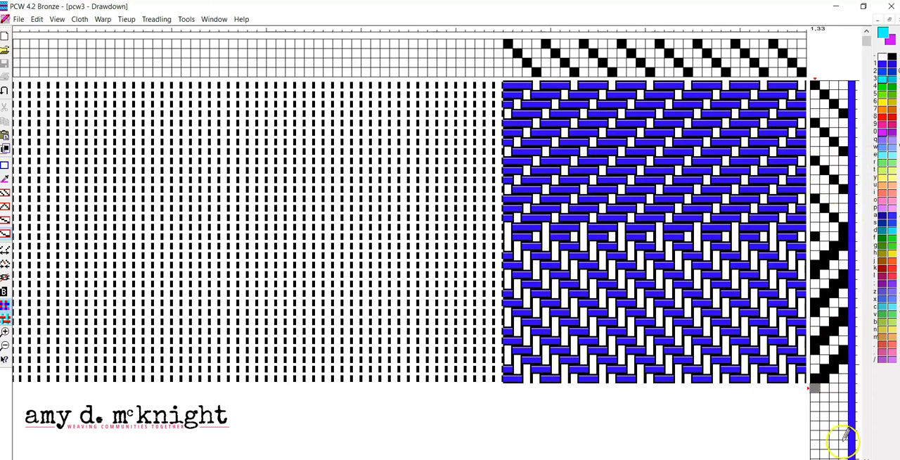
click(817, 389)
click(826, 389)
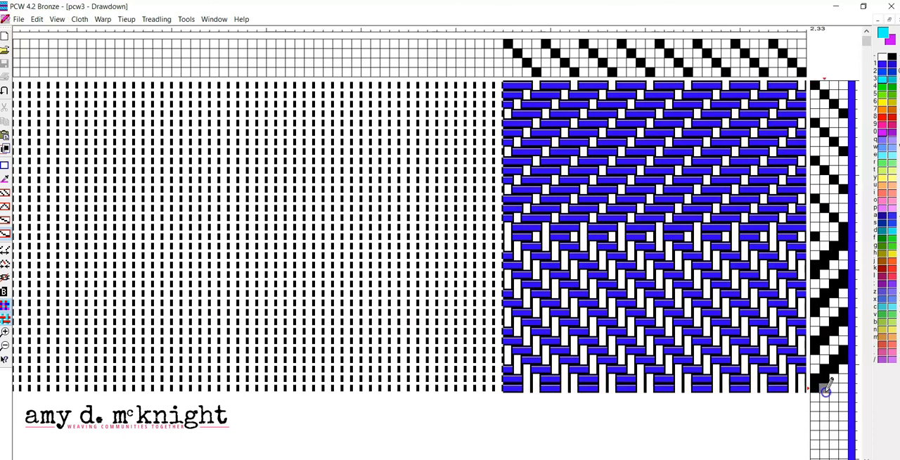
click(826, 392)
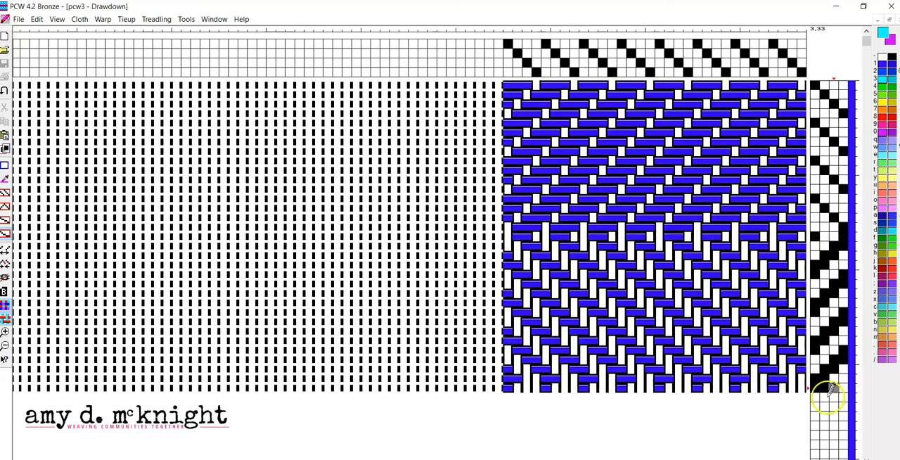
click(824, 395)
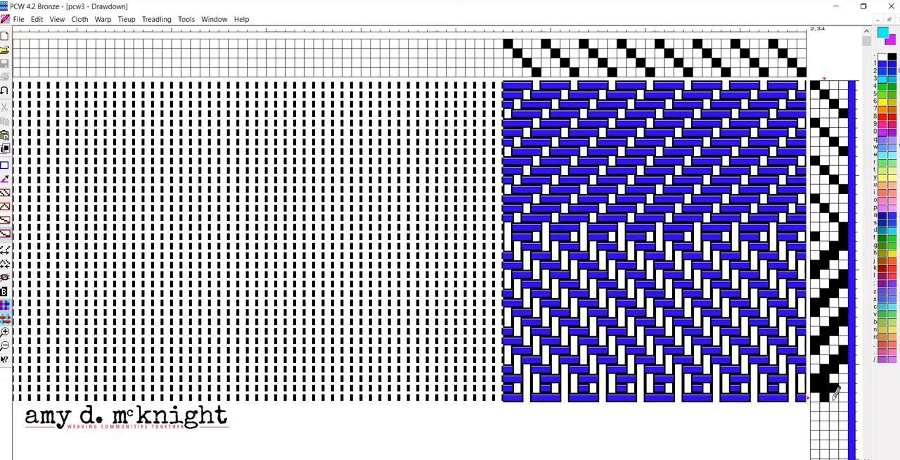
click(835, 392)
click(841, 398)
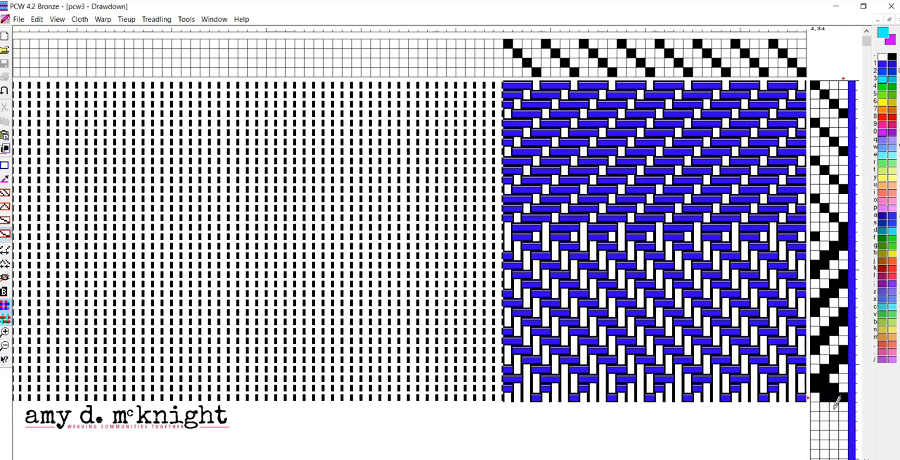
Step: Raise shafts 1, 3 and 4 on liftplan pick 35 and shafts 1, 2 and 4 on pick 36
click(837, 404)
click(842, 408)
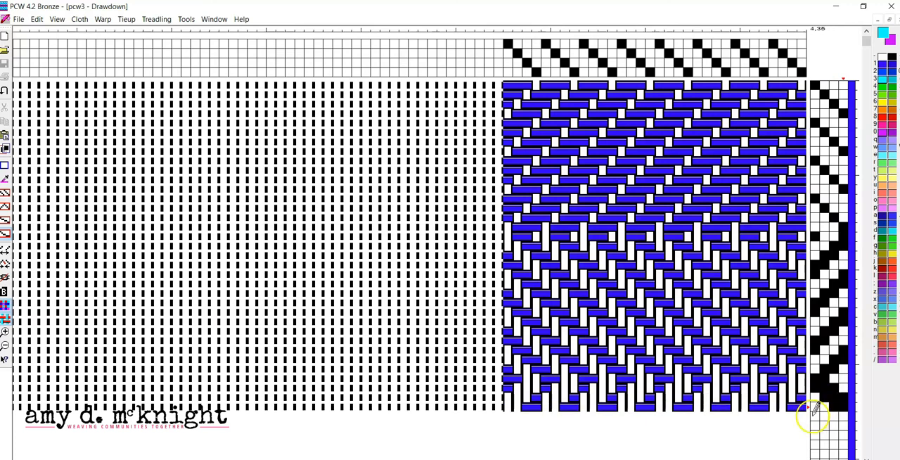
click(816, 408)
click(814, 415)
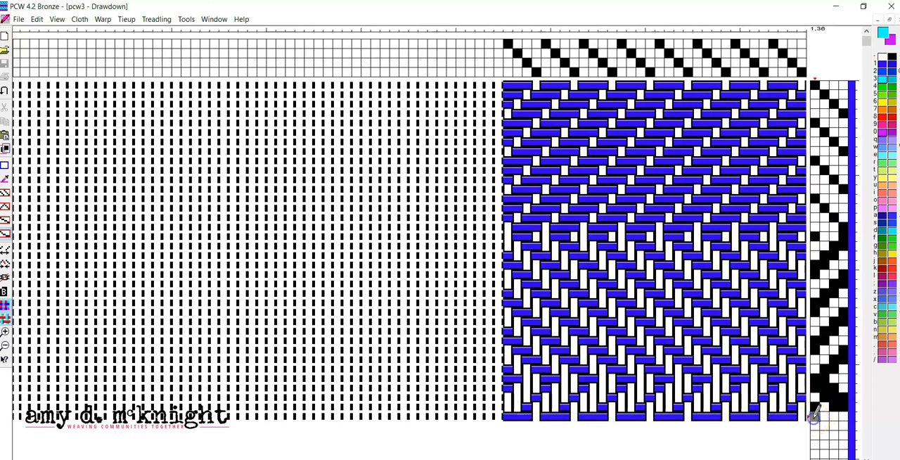
click(825, 415)
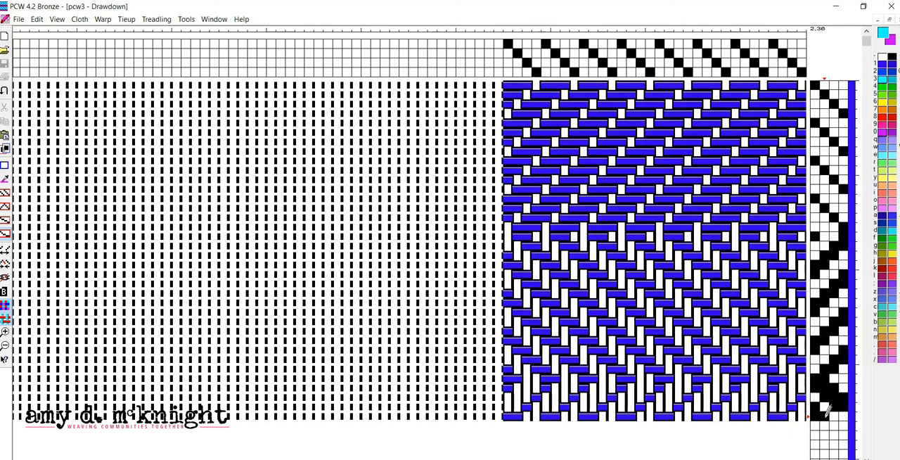
key(ctrl+z)
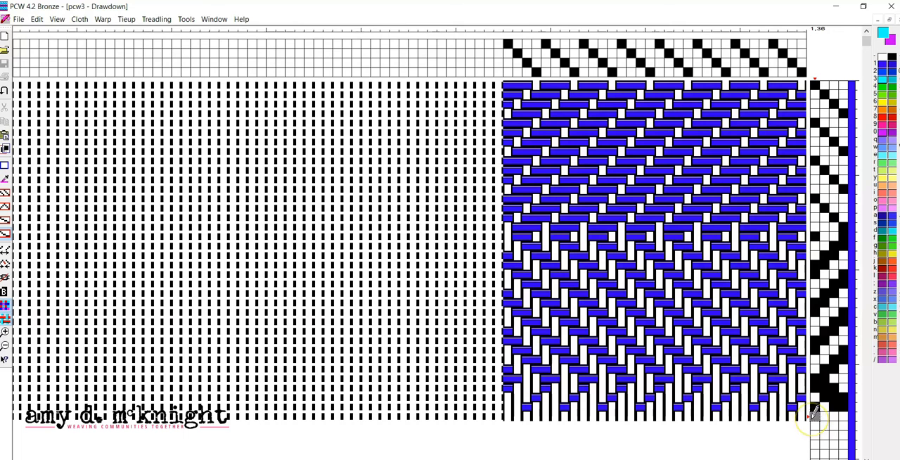
click(814, 415)
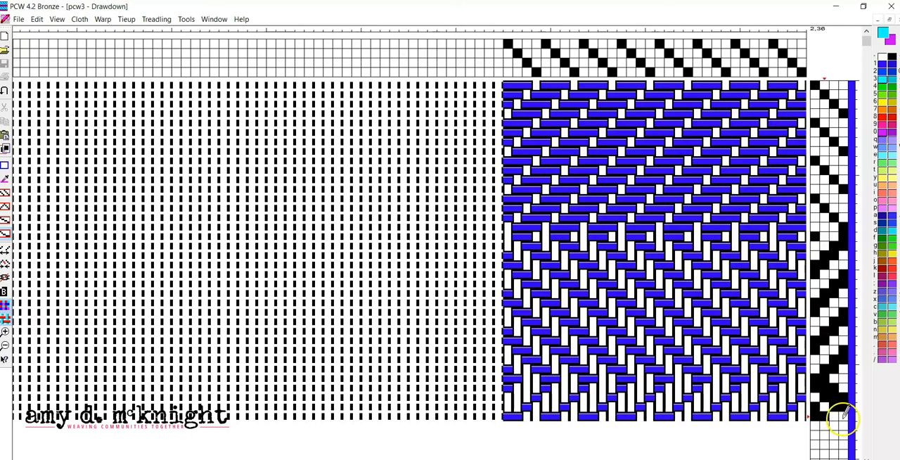
click(844, 415)
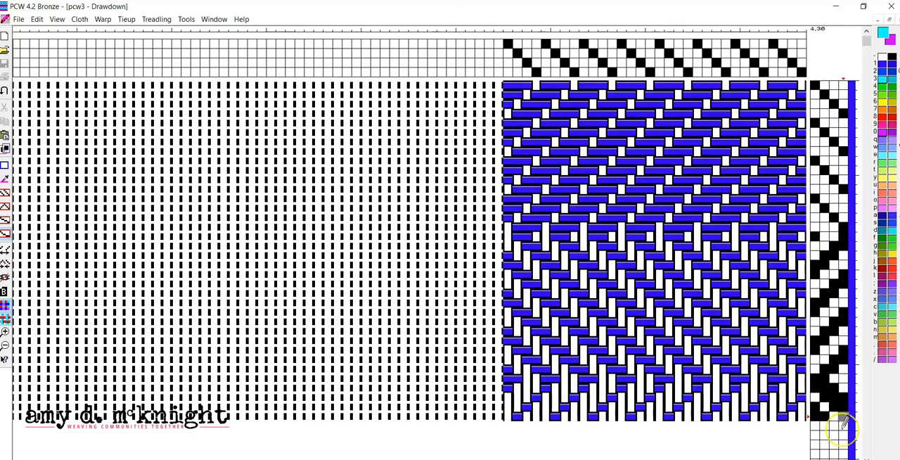
Step: Repeat the three-shaft lifts with shafts 1, 2 and 3 on pick 37 and shafts 2, 3 and 4 on pick 38
click(814, 425)
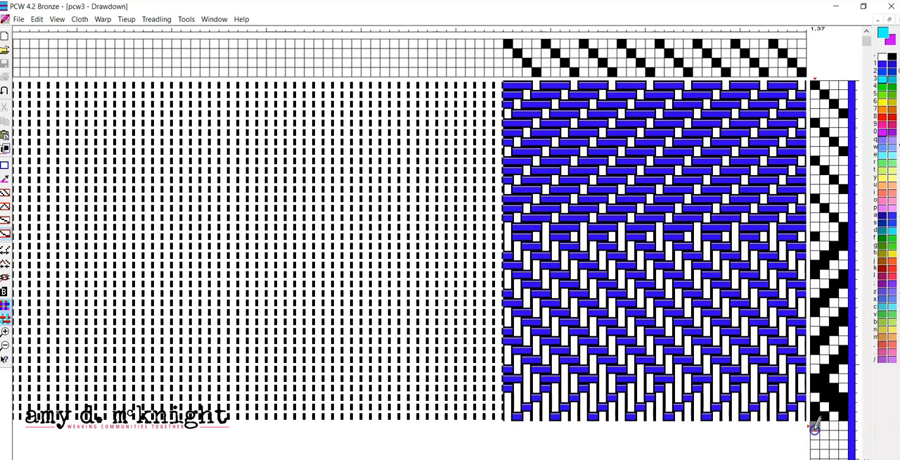
click(821, 424)
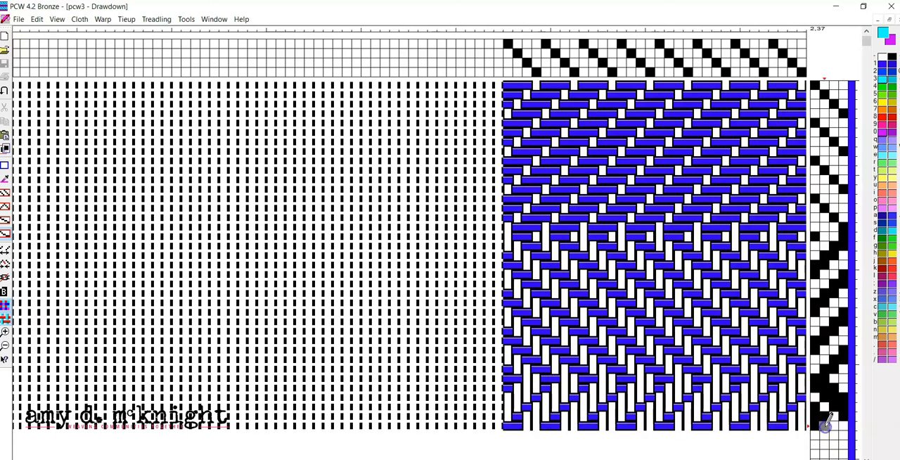
click(837, 424)
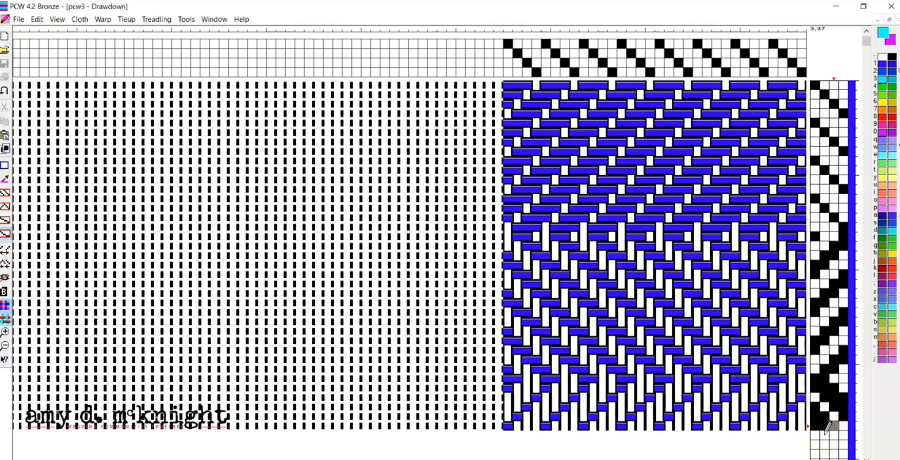
click(834, 424)
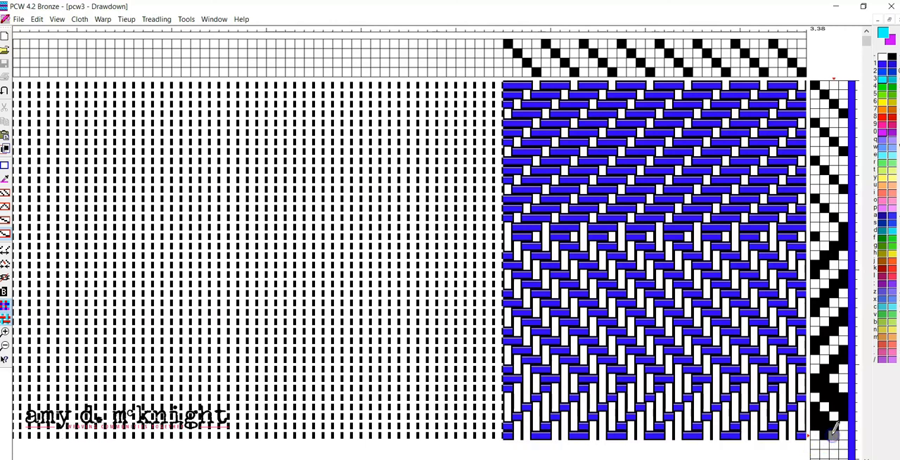
click(843, 431)
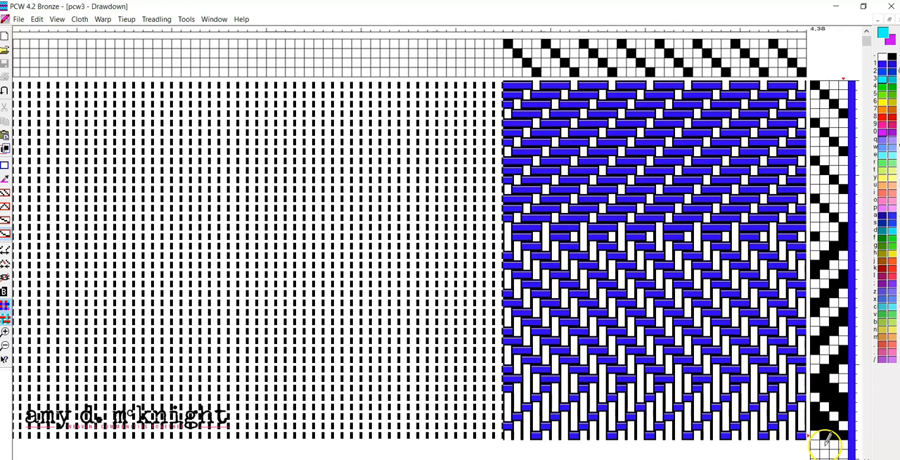
Step: Complete the second three-shaft repeat with shafts 1, 3 and 4 on pick 39 and shafts 1, 2 and 4 on pick 40
click(833, 445)
click(844, 445)
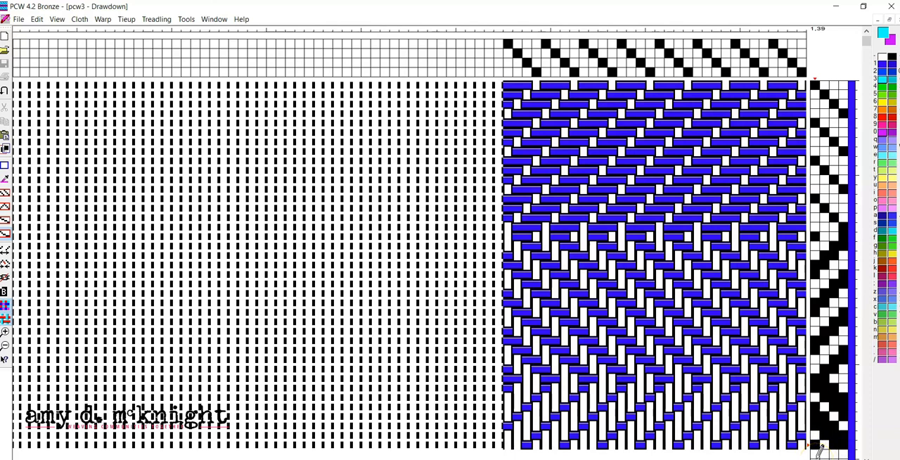
click(815, 456)
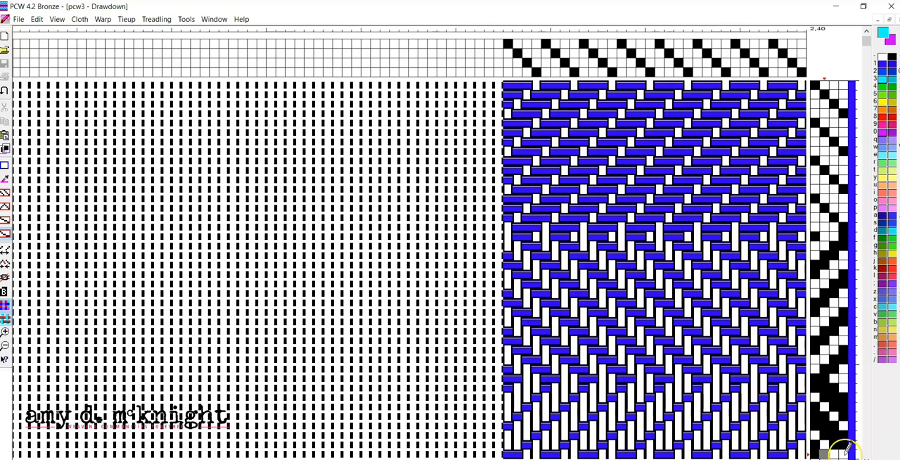
click(845, 454)
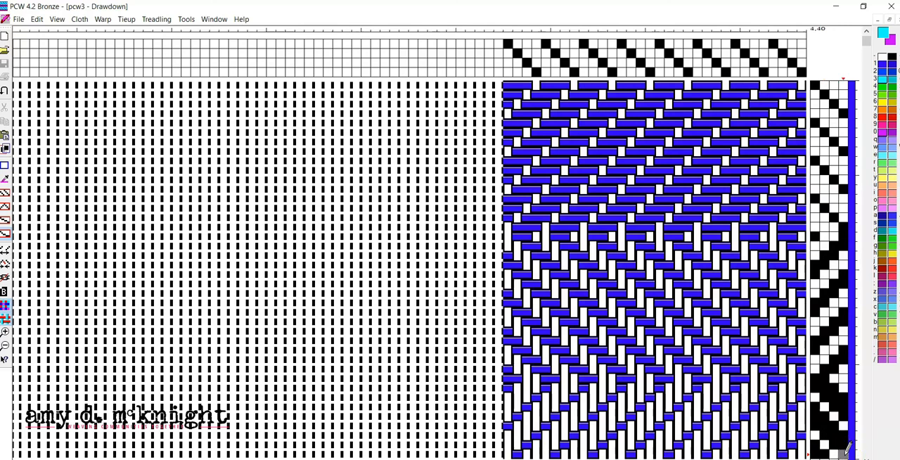
click(842, 455)
Step: Turn off the interlacement display in the drawdown
click(59, 20)
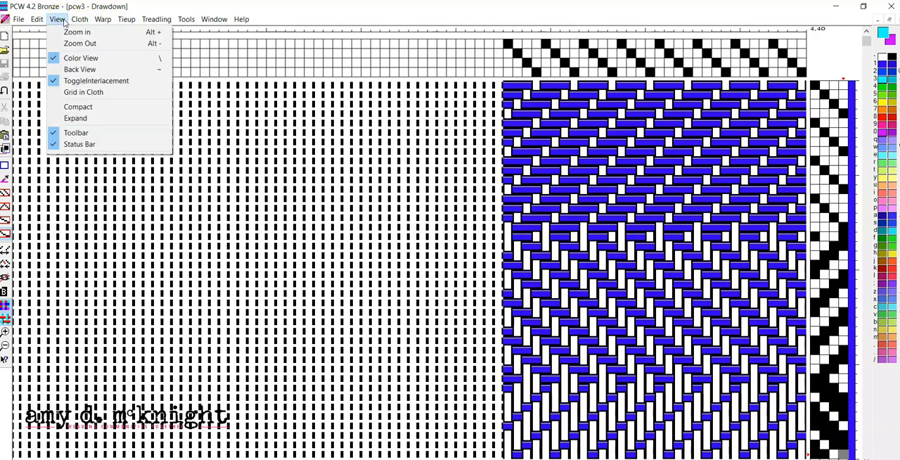
click(71, 80)
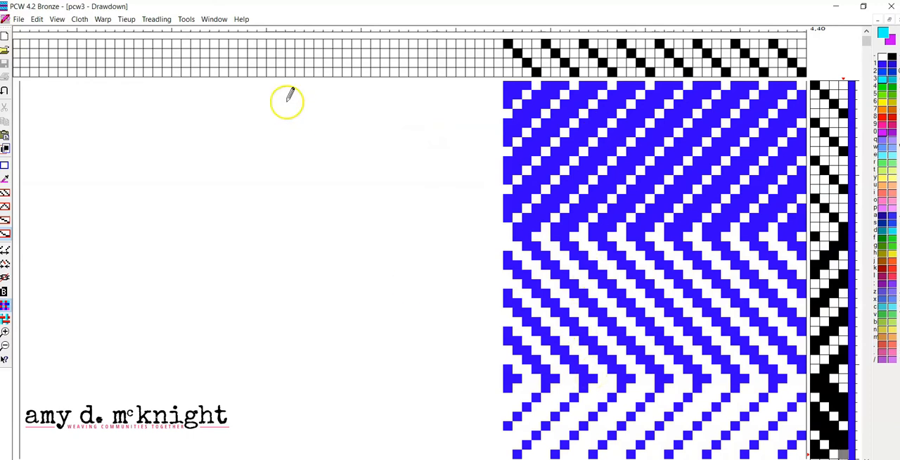
Step: Switch the drawdown's cloth display to the interlacement view
click(60, 19)
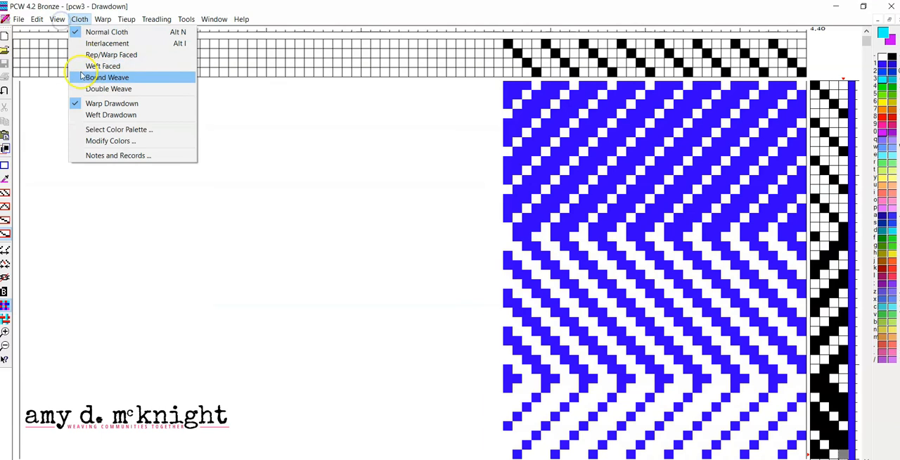
click(78, 80)
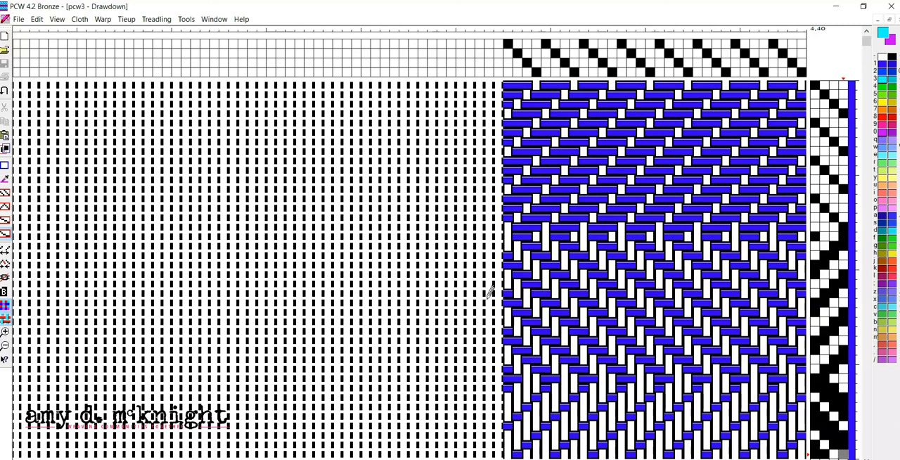
Step: Open the preferences to examine the new design settings and close them without changes
click(18, 19)
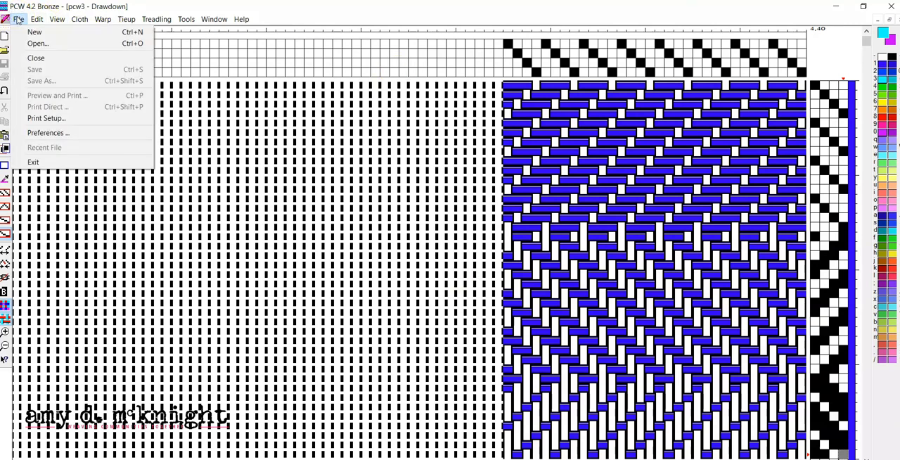
click(42, 133)
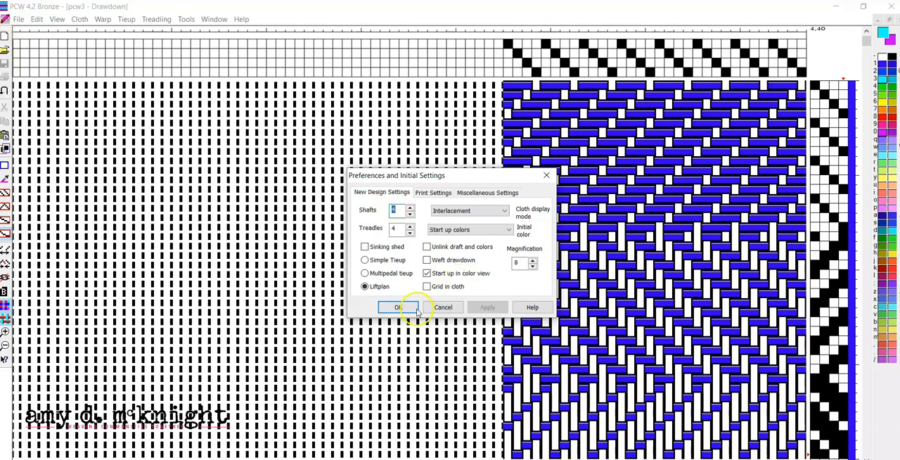
click(440, 308)
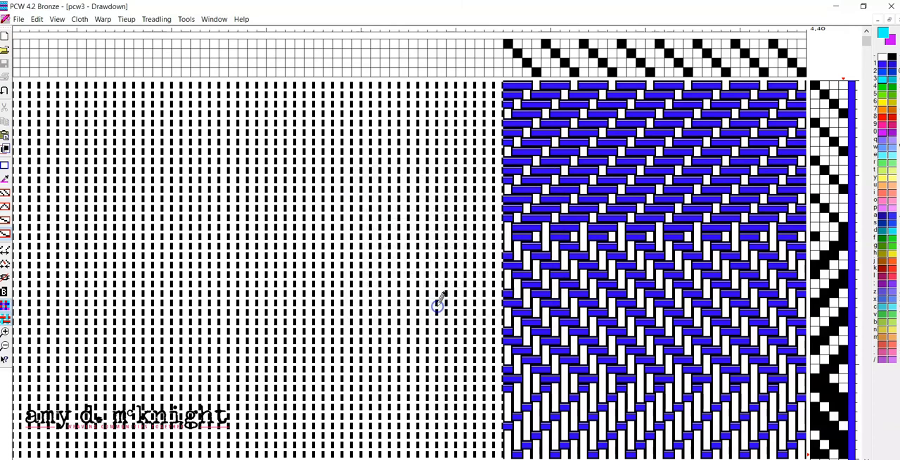
Step: Reopen the preferences and set the default number of shafts for new designs to 8
click(19, 19)
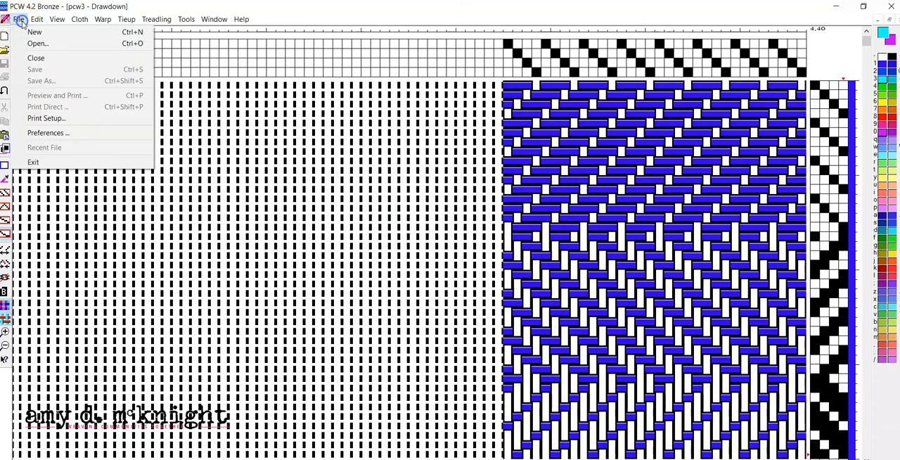
click(32, 133)
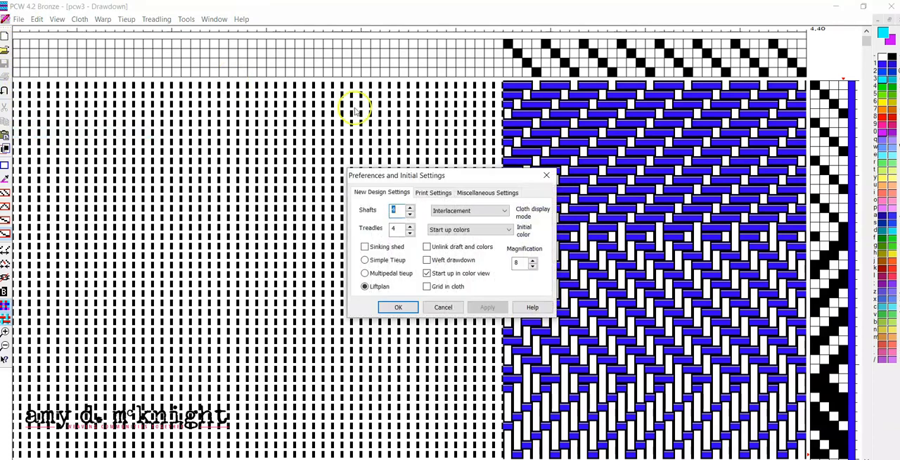
click(413, 209)
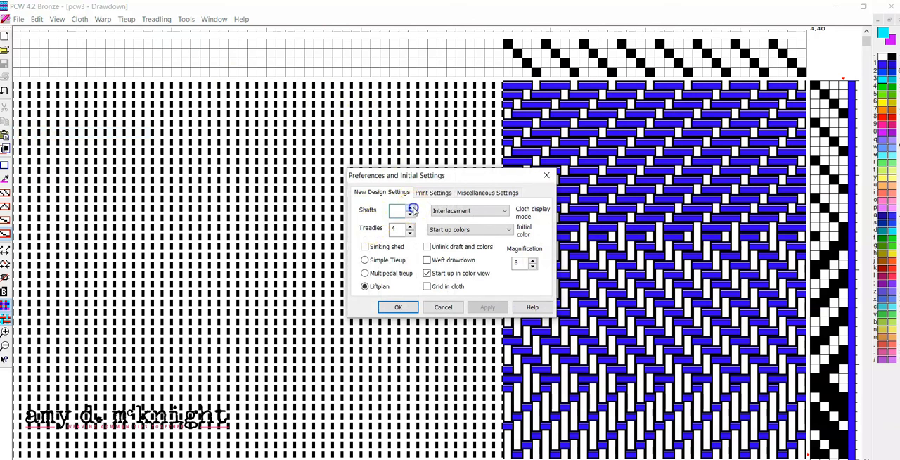
click(412, 208)
click(413, 208)
click(413, 208)
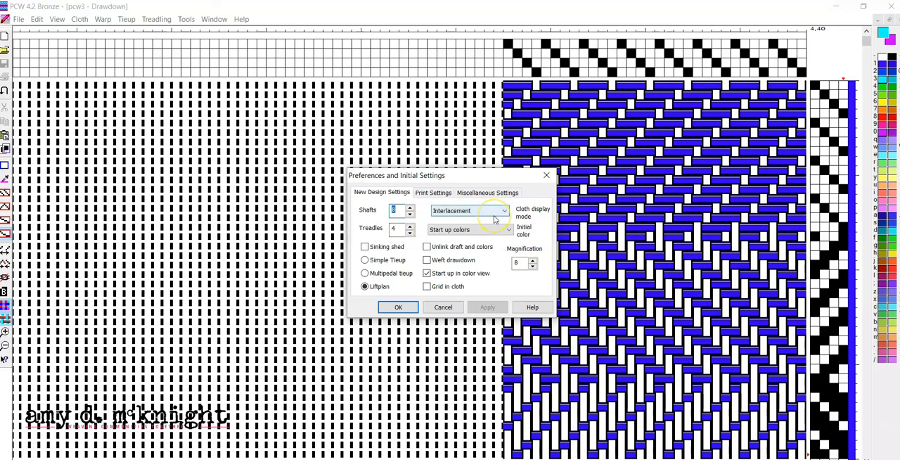
Step: Set the default number of shafts for new designs back to 4
click(410, 215)
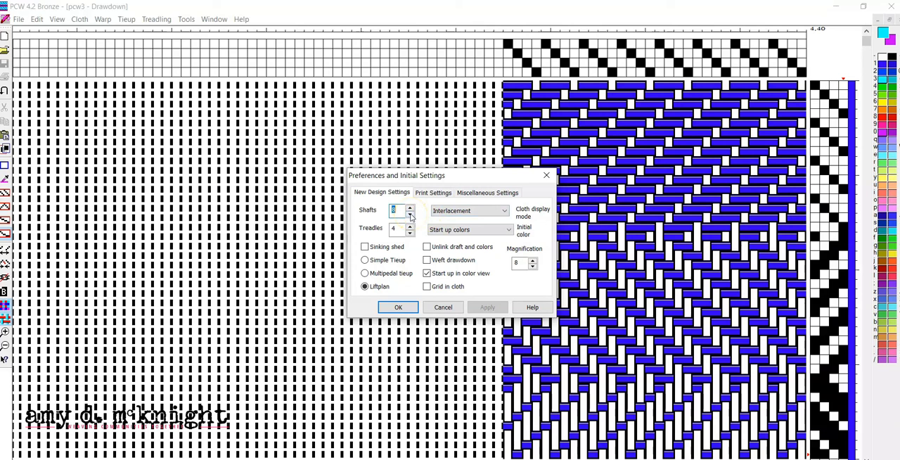
click(411, 215)
click(411, 216)
click(410, 209)
click(412, 215)
click(411, 213)
click(398, 309)
click(408, 210)
Step: Examine the cloth display mode choices for new designs, keep Interlacement, and accept the preferences
click(473, 213)
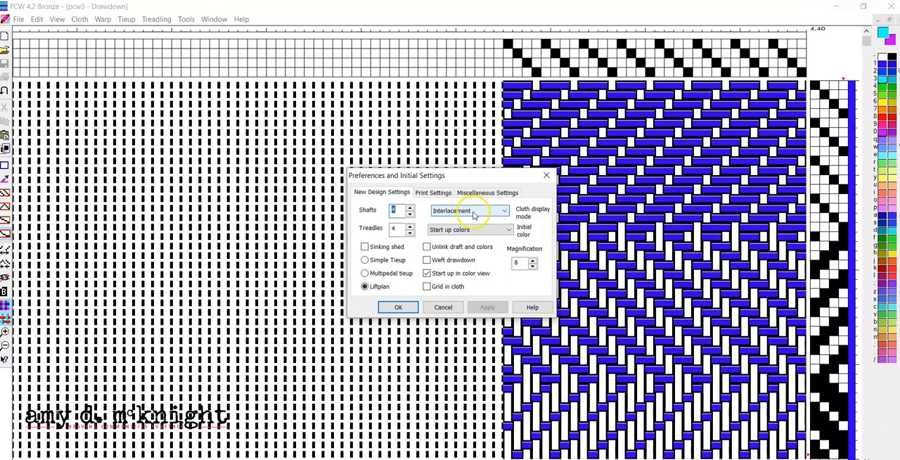
click(473, 213)
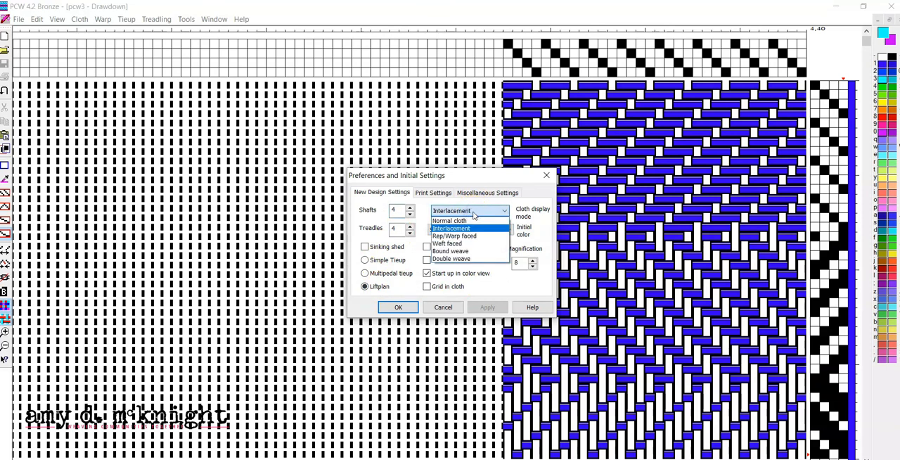
click(473, 215)
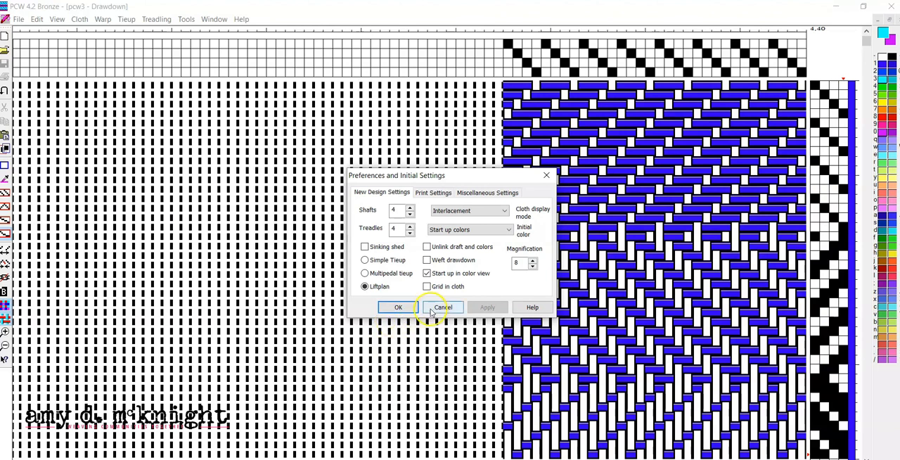
click(399, 308)
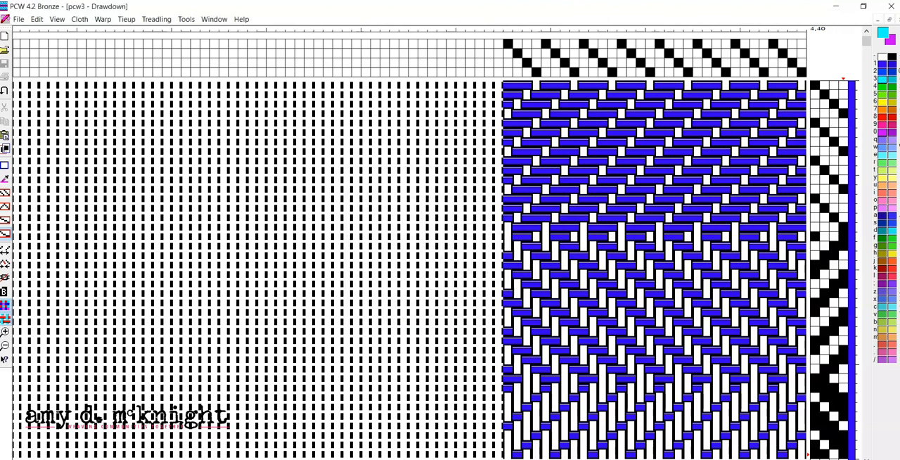